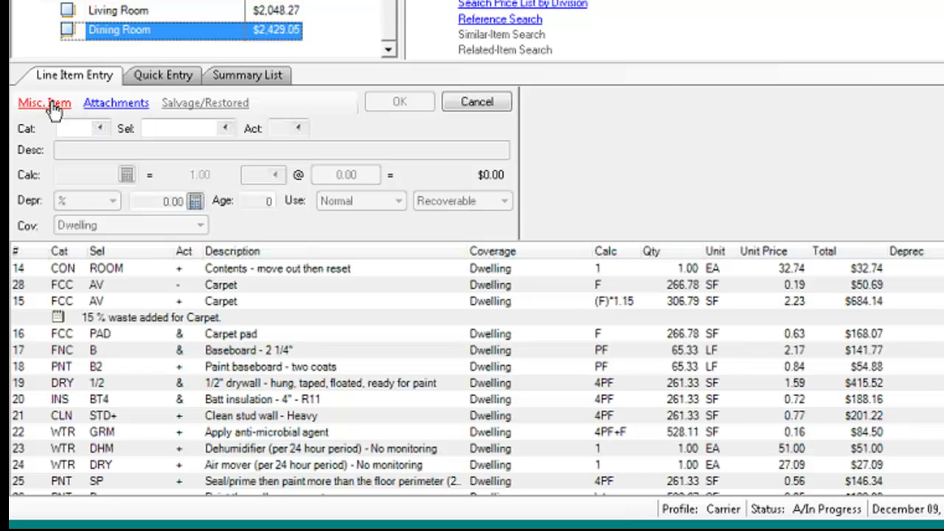
Step: Describe the new miscellaneous item as 'Paint Wall' and give it a $1,000.00 unit price
{"action": "key", "text": "Tab"}
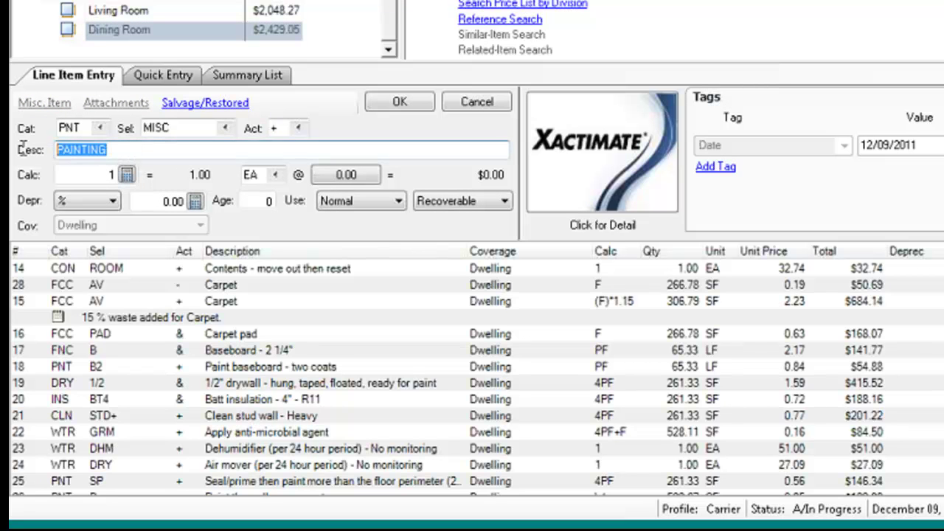
{"action": "type", "text": "pAI"}
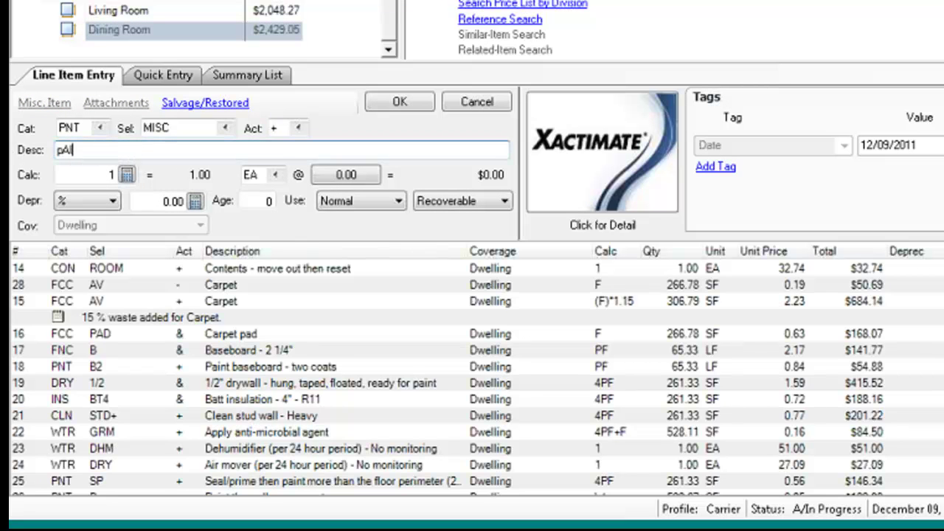
{"action": "type", "text": "N"}
{"action": "key", "text": "BackSpace"}
{"action": "key", "text": "BackSpace"}
{"action": "key", "text": "BackSpace"}
{"action": "type", "text": "pA"}
{"action": "key", "text": "BackSpace"}
{"action": "key", "text": "BackSpace"}
{"action": "key", "text": "BackSpace"}
{"action": "type", "text": "Paint Wall"}
{"action": "left_click", "coordinate": [319, 176]}
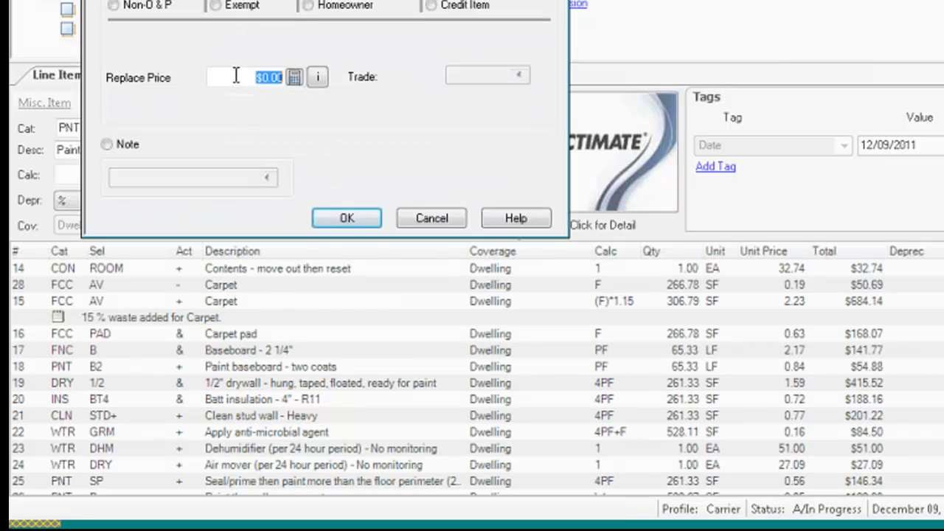
{"action": "type", "text": "1000"}
{"action": "left_click", "coordinate": [333, 222]}
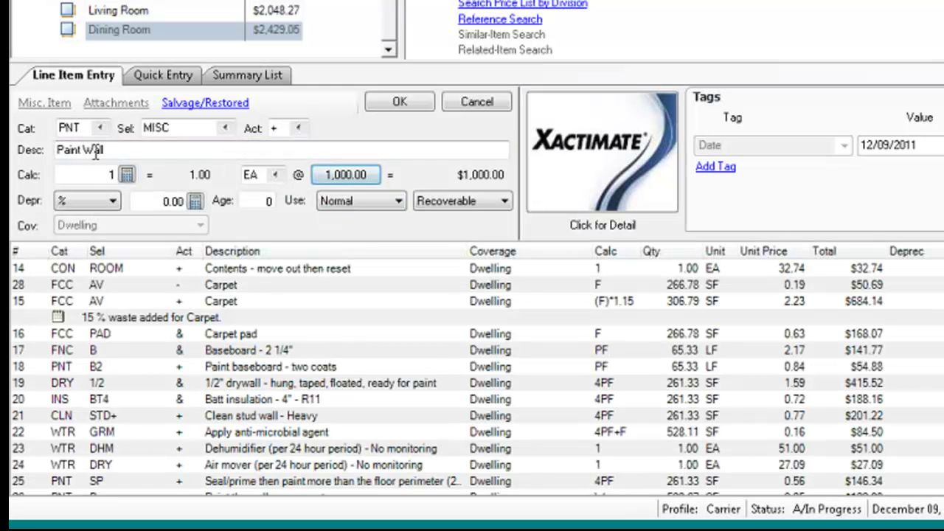
Step: Append '(per invoice)' to the Paint Wall description
{"action": "left_click", "coordinate": [129, 153]}
{"action": "type", "text": "(pe"}
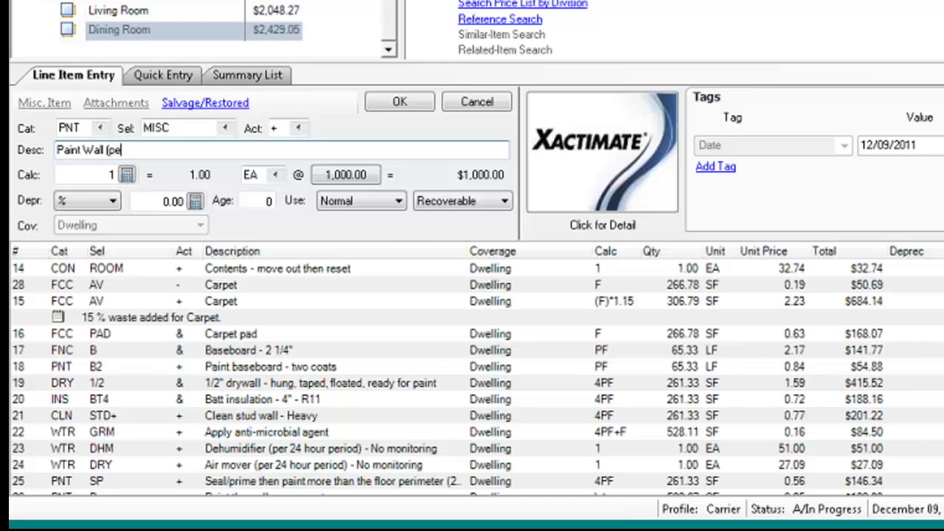
{"action": "type", "text": "r bid"}
{"action": "key", "text": "BackSpace"}
{"action": "key", "text": "BackSpace"}
{"action": "key", "text": "BackSpace"}
{"action": "type", "text": "invoice)"}
{"action": "left_click", "coordinate": [418, 104]}
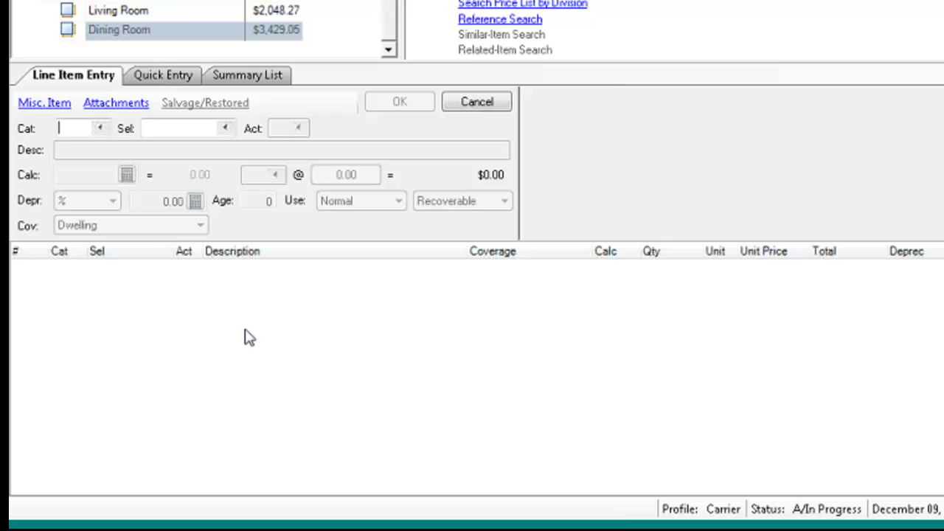
{"action": "left_click", "coordinate": [152, 12]}
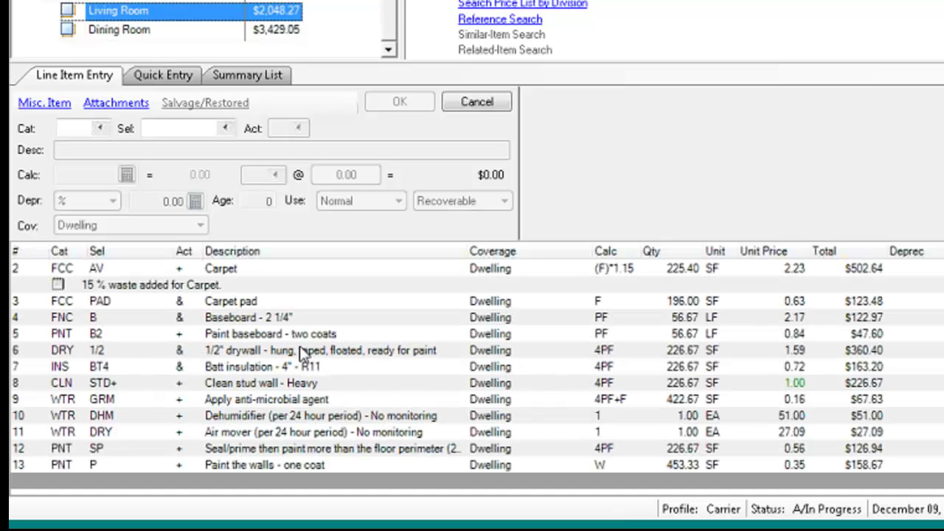
{"action": "left_click", "coordinate": [210, 385]}
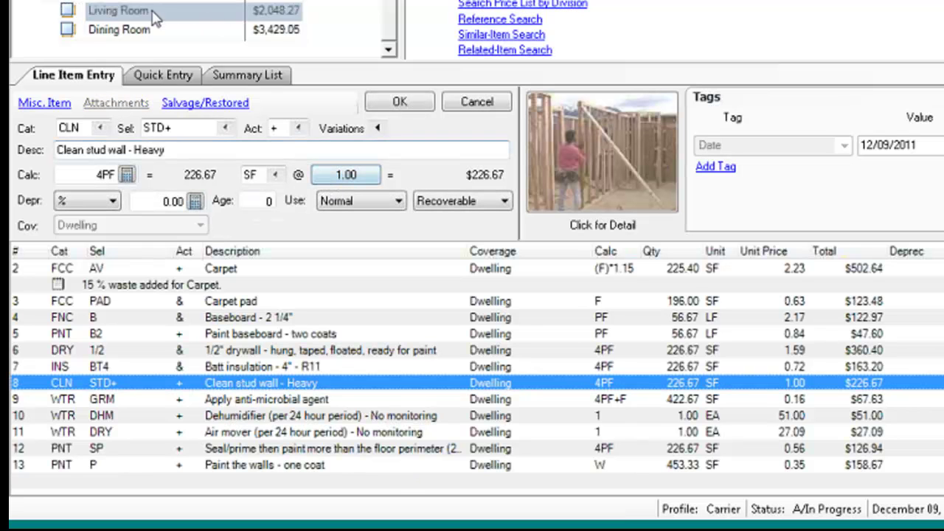
{"action": "left_click", "coordinate": [131, 29]}
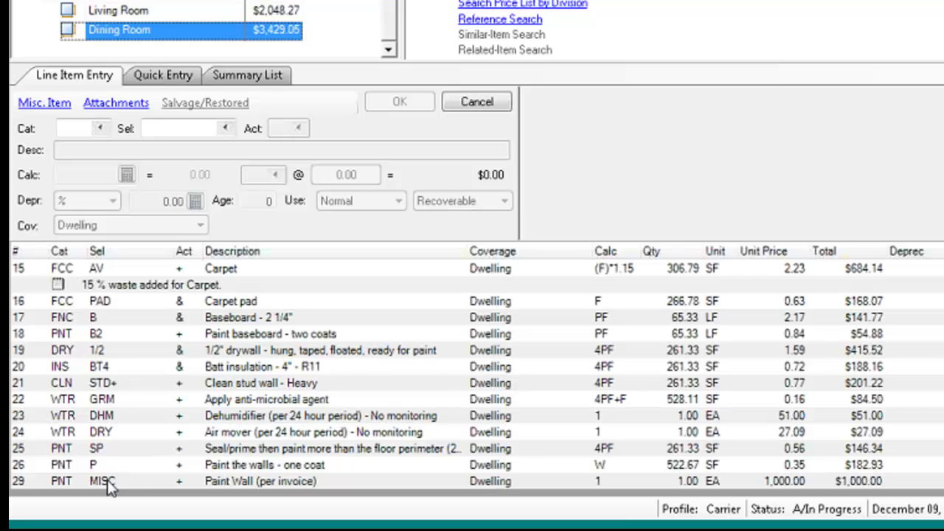
{"action": "left_click", "coordinate": [103, 484]}
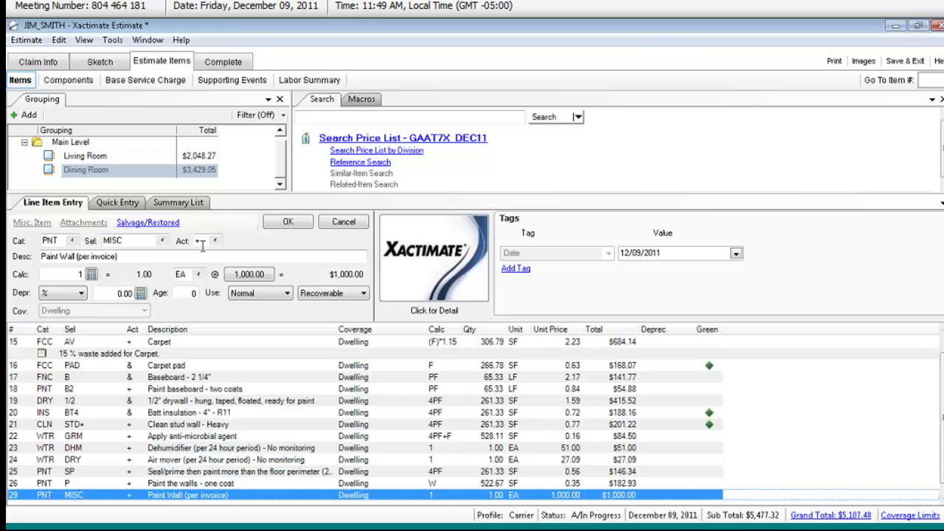
Step: Search the price list for 'interior door' and add the Interior door unit to the Living Room
{"action": "left_click", "coordinate": [64, 158]}
{"action": "left_click", "coordinate": [345, 139]}
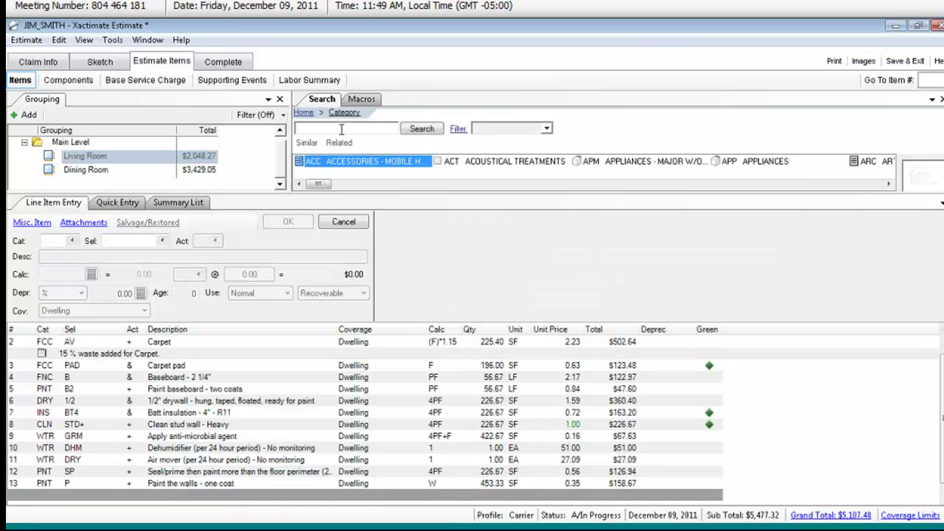
{"action": "type", "text": "int"}
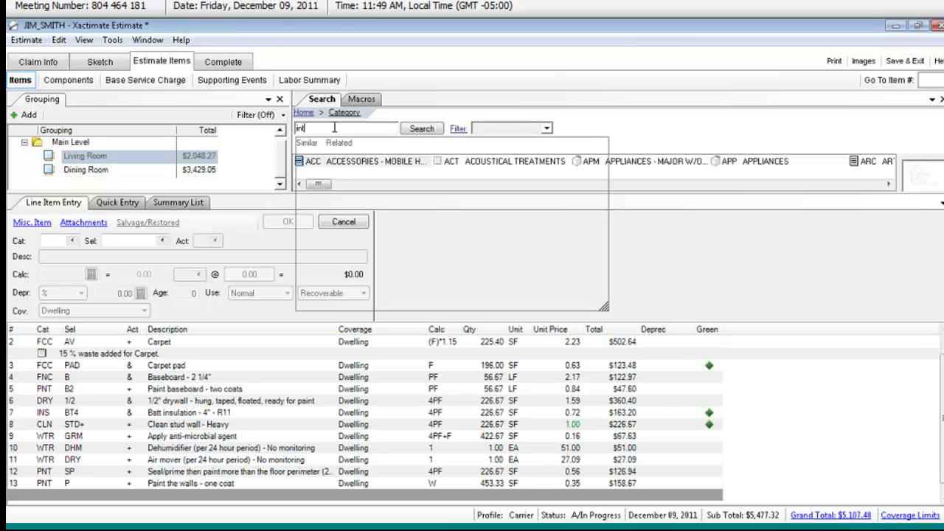
{"action": "type", "text": "erior doo"}
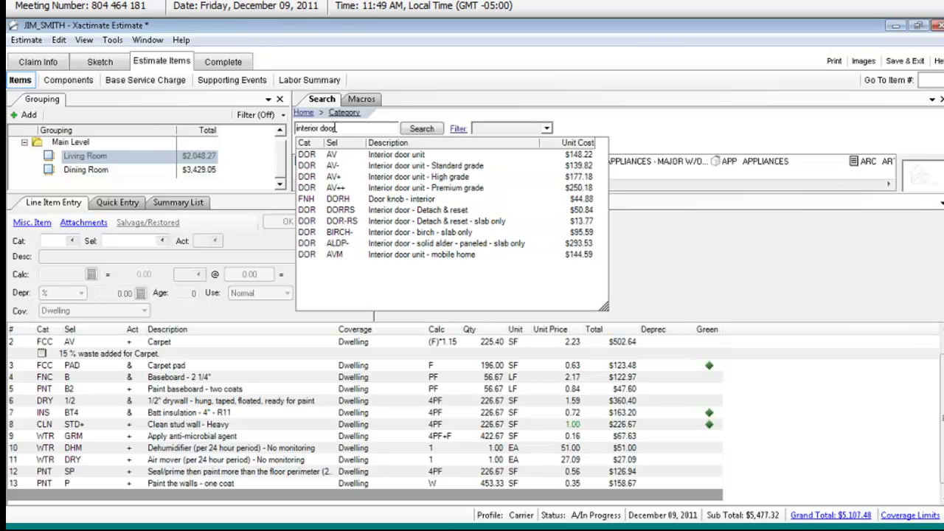
{"action": "type", "text": "r"}
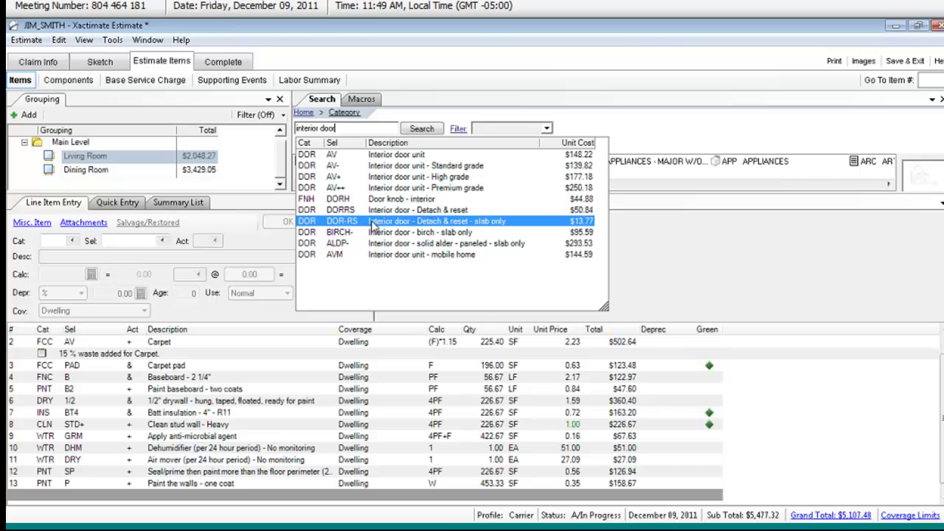
{"action": "left_click", "coordinate": [372, 156]}
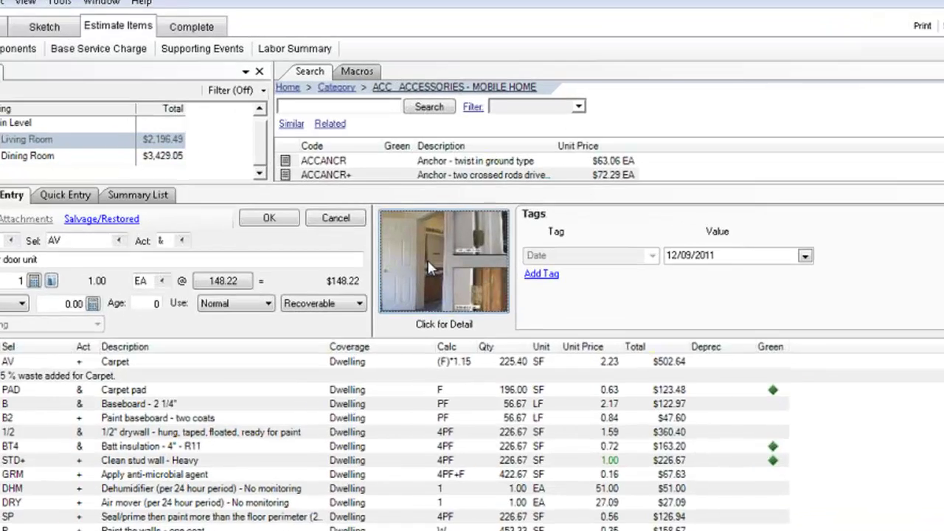
Step: Review the door item's detailed information, including its lockset and painting exclusion
{"action": "left_click", "coordinate": [432, 269]}
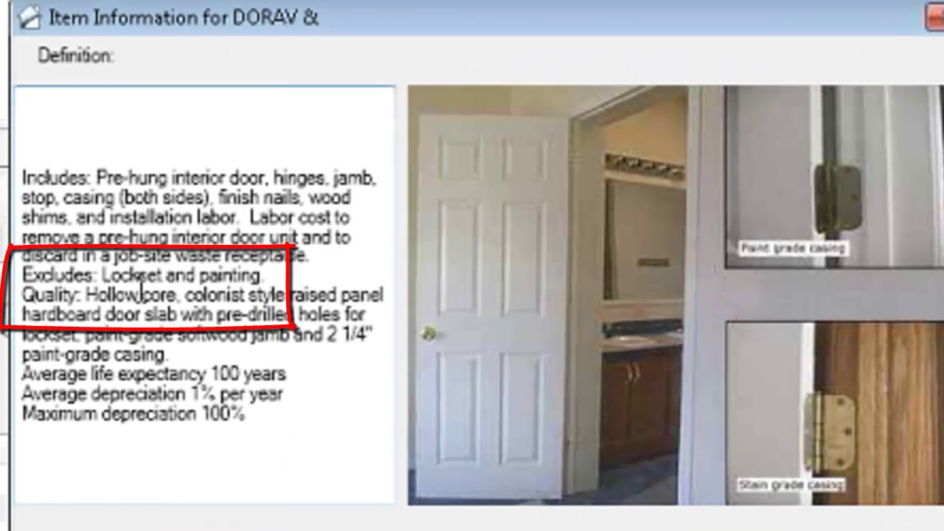
{"action": "left_click_drag", "start_coordinate": [271, 277], "coordinate": [103, 277]}
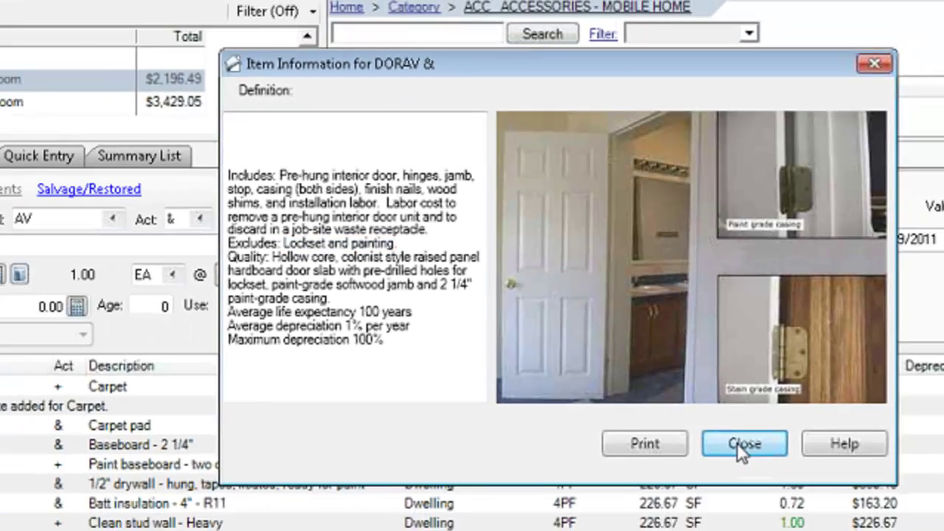
{"action": "left_click", "coordinate": [561, 530]}
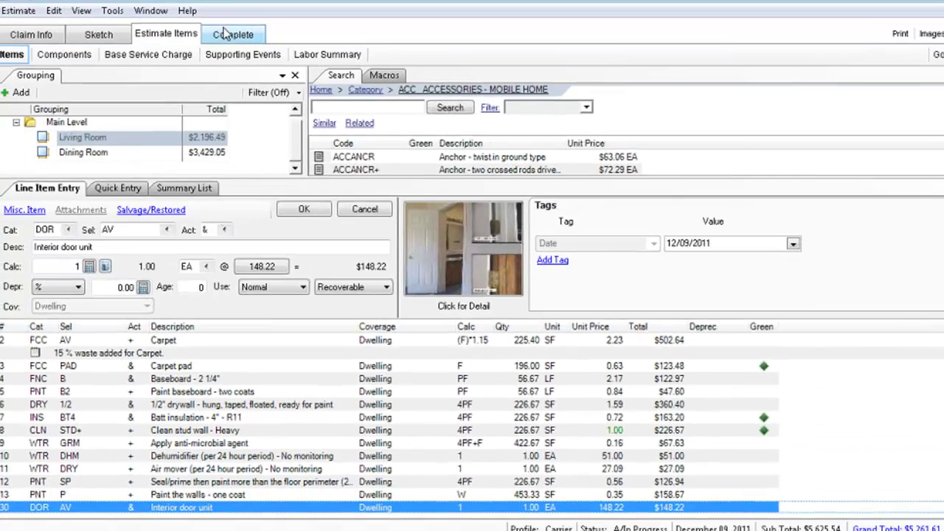
Step: Show the Complete tab, with the estimate at A/In Progress and a $5,625.54 sub total
{"action": "left_click", "coordinate": [231, 34]}
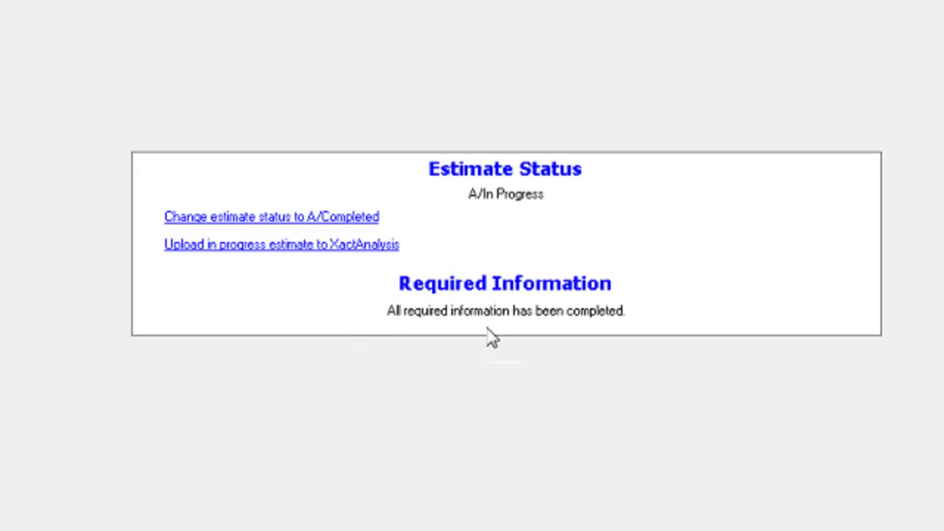
Step: Request A/Completed status, bringing up the Living Room rule log with three flagged rules
{"action": "left_click", "coordinate": [264, 220]}
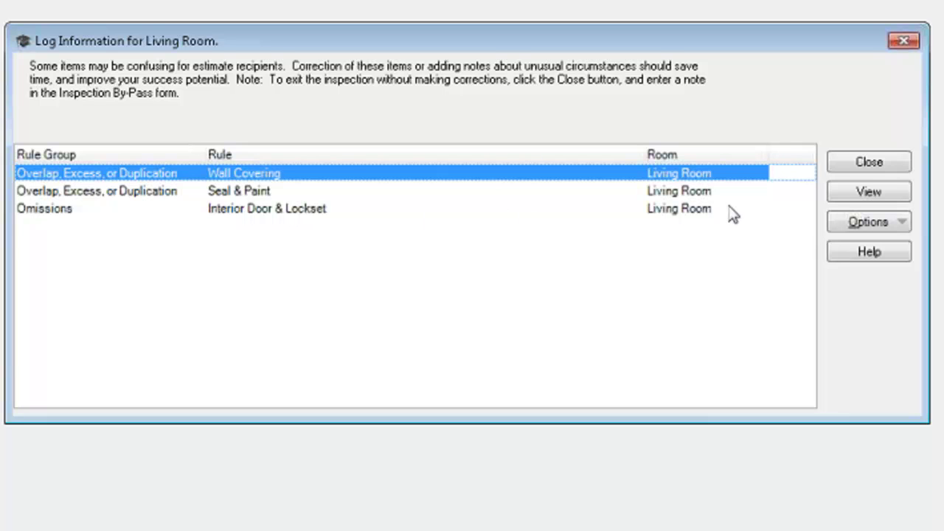
Step: Skip corrections and note that the replaced door has no lockset, plus a living room painting remark
{"action": "left_click", "coordinate": [847, 162]}
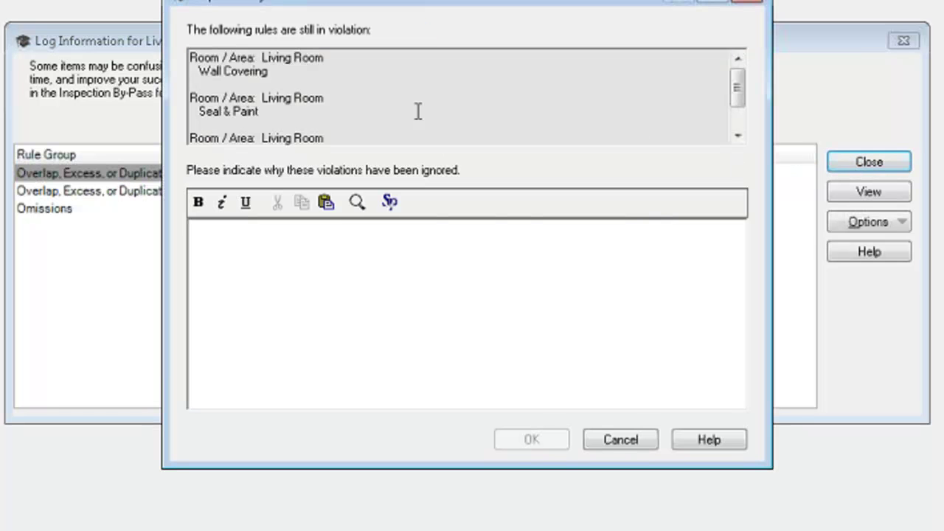
{"action": "mouse_move", "coordinate": [740, 91]}
{"action": "left_mouse_down"}
{"action": "mouse_move", "coordinate": [738, 103]}
{"action": "mouse_move", "coordinate": [738, 64]}
{"action": "left_mouse_up"}
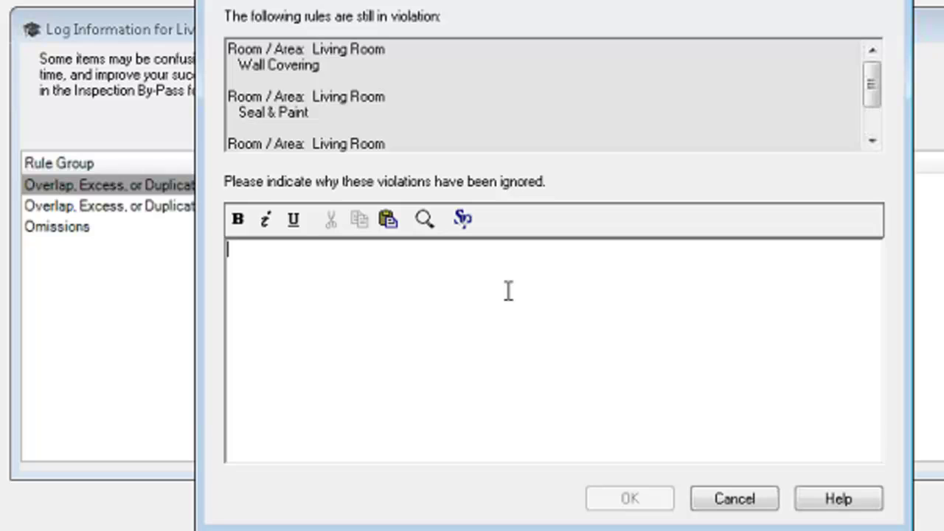
{"action": "type", "text": "Th"}
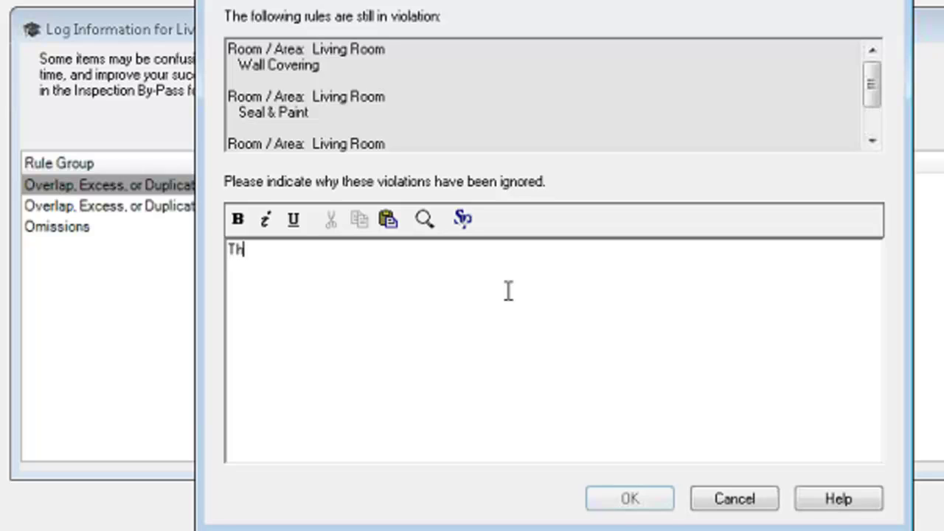
{"action": "type", "text": "e door that is be"}
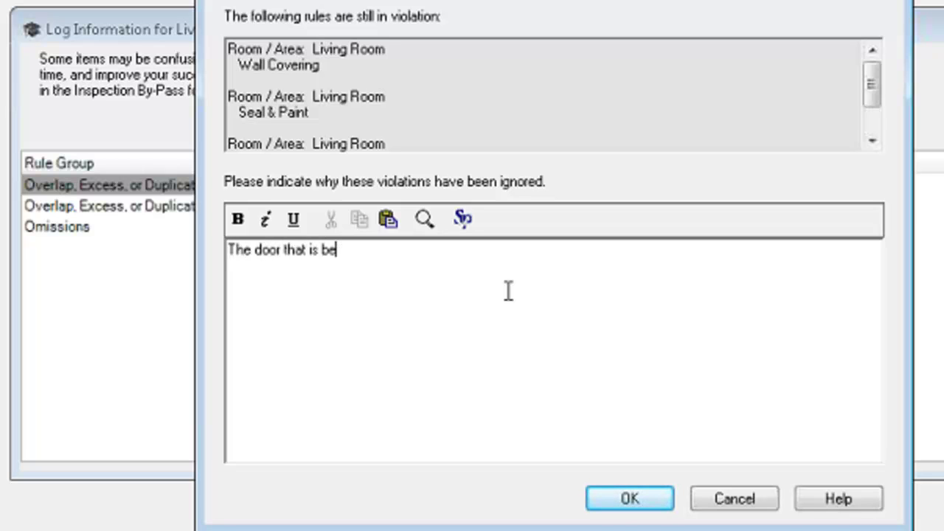
{"action": "type", "text": "ing replaced "}
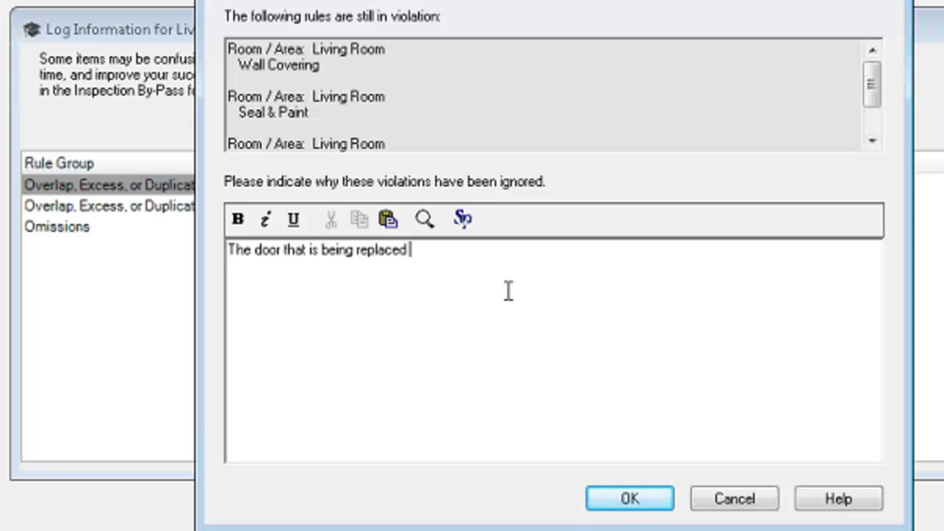
{"action": "type", "text": "does NOT have "}
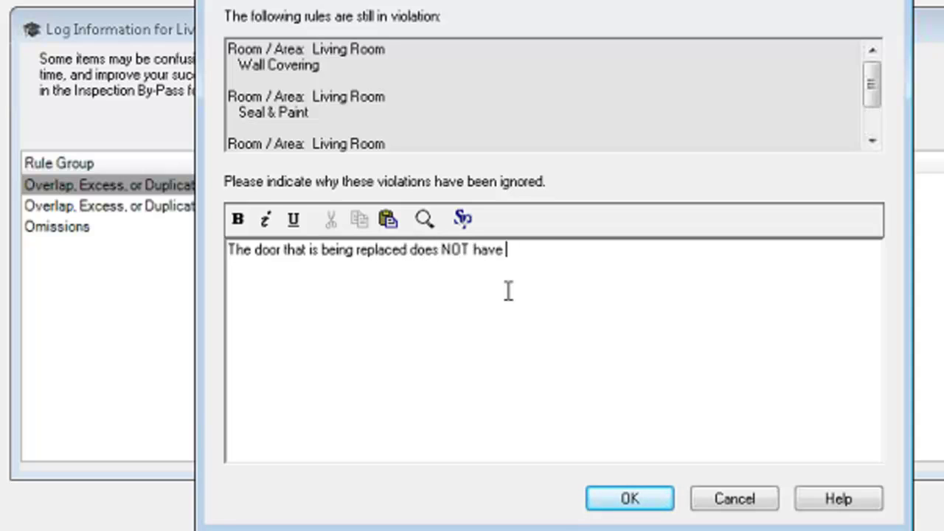
{"action": "type", "text": "a lockset "}
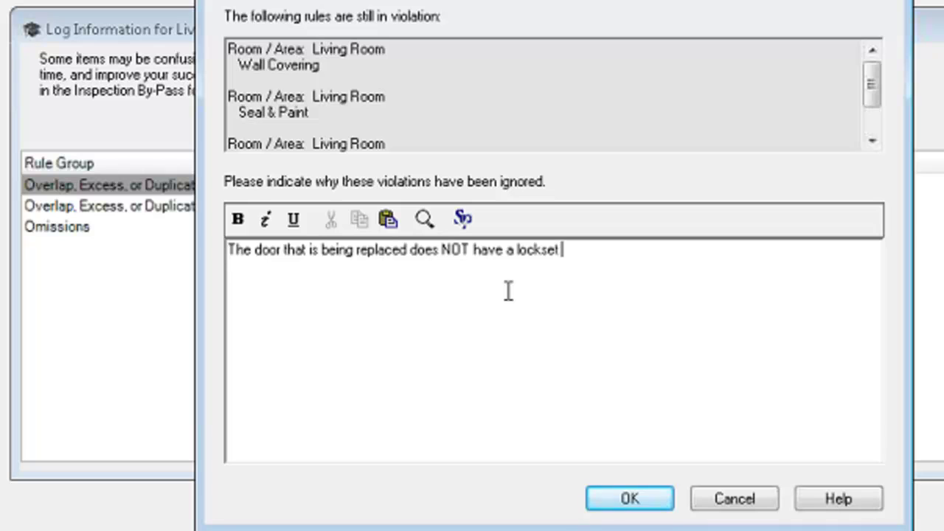
{"action": "type", "text": "in it now.  Also, the "}
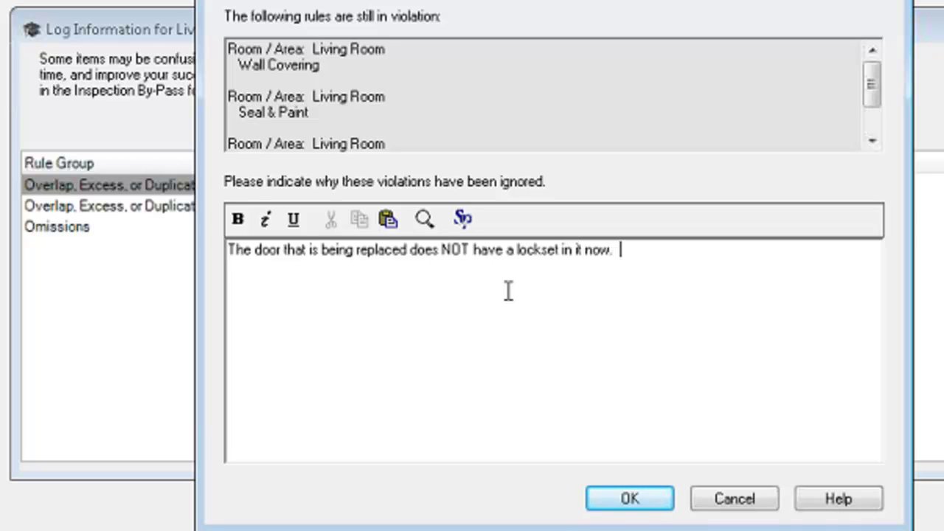
{"action": "type", "text": "painting aty"}
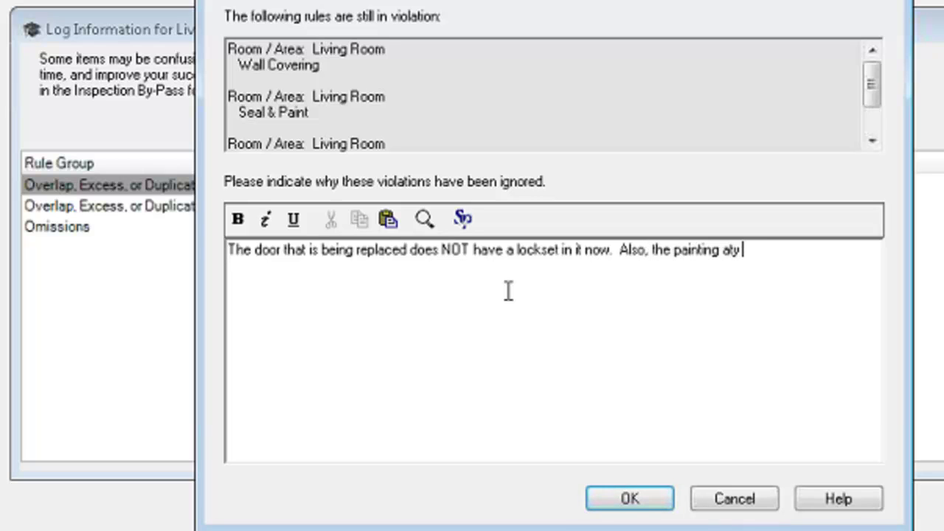
{"action": "key", "text": "BackSpace"}
{"action": "type", "text": "the linving"}
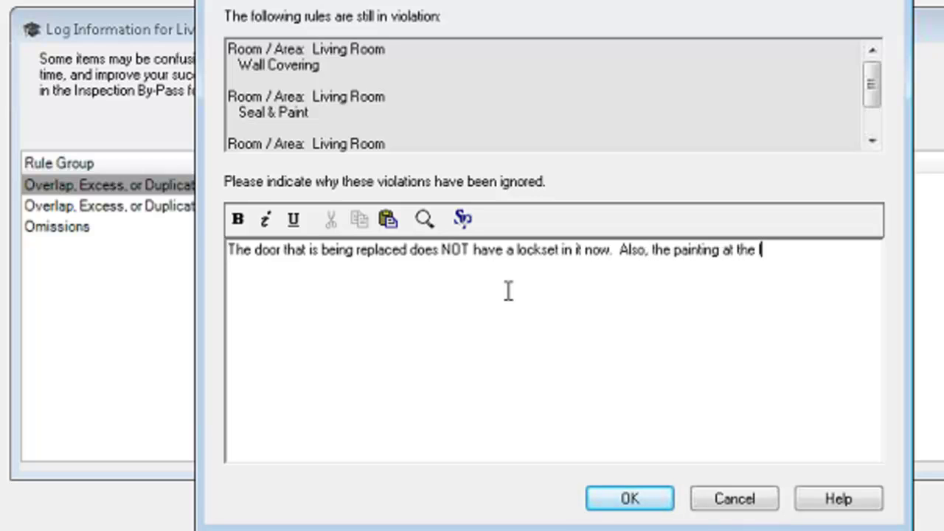
{"action": "key", "text": "BackSpace"}
{"action": "key", "text": "BackSpace"}
{"action": "key", "text": "BackSpace"}
{"action": "key", "text": "BackSpace"}
{"action": "key", "text": "BackSpace"}
{"action": "type", "text": "vingroom, "}
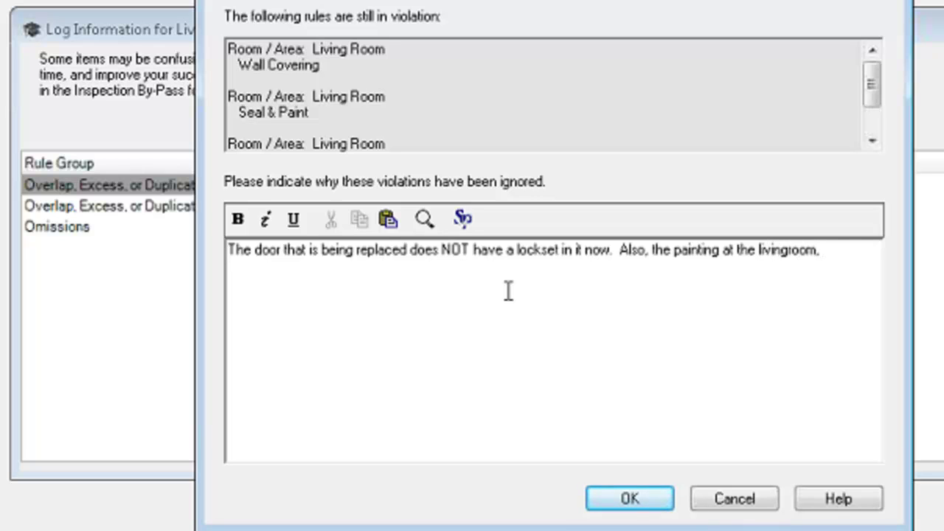
{"action": "type", "text": "bhal"}
{"action": "key", "text": "BackSpace"}
{"action": "key", "text": "BackSpace"}
{"action": "key", "text": "BackSpace"}
{"action": "type", "text": "lahg, blha"}
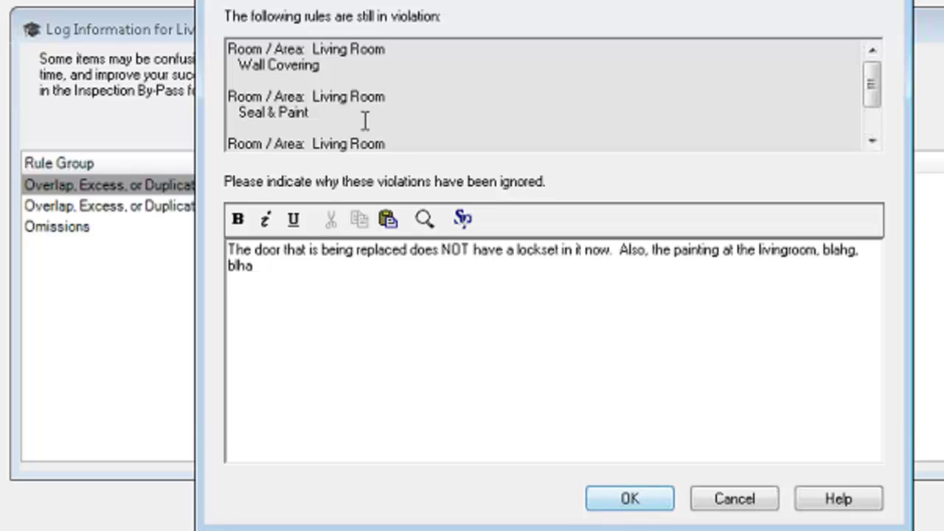
Step: Spell-check the note, changing lockset to 'lock set' and livingroom to 'living room', ignoring the rest
{"action": "left_click", "coordinate": [466, 215]}
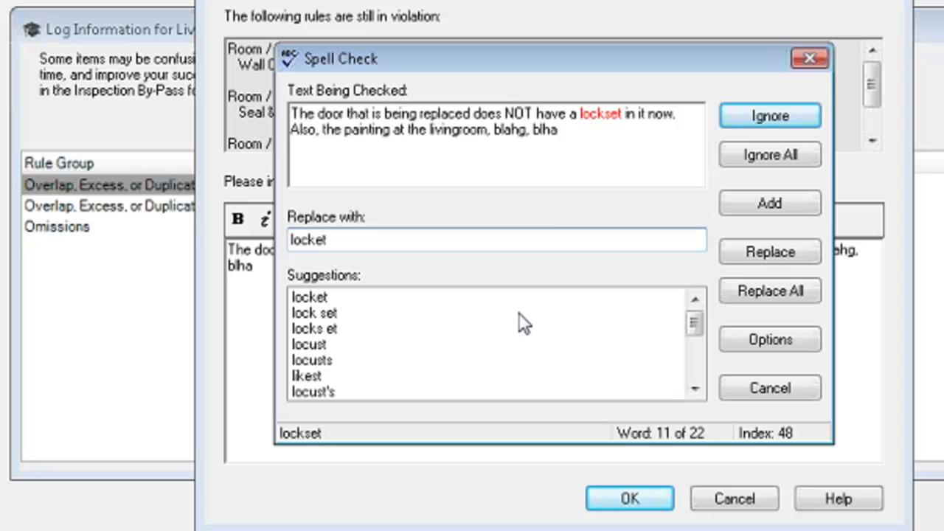
{"action": "double_click", "coordinate": [327, 242]}
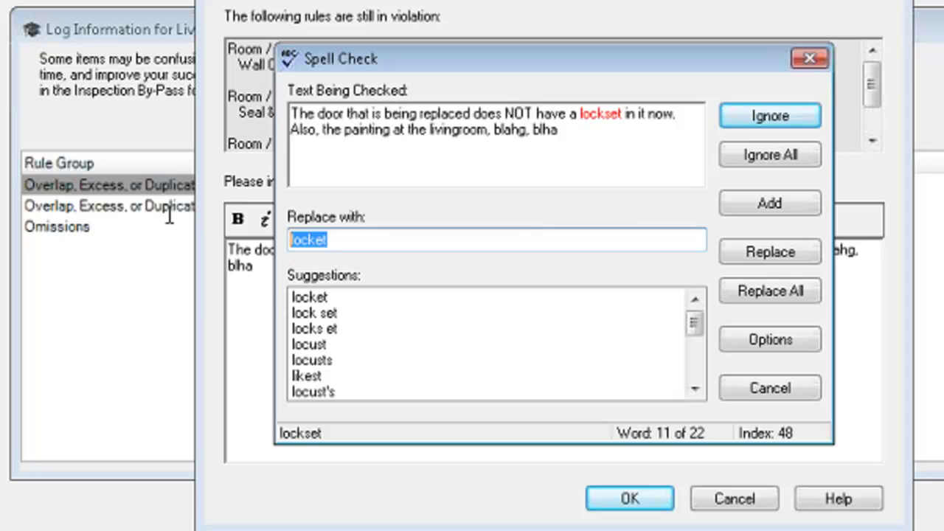
{"action": "type", "text": "lock set"}
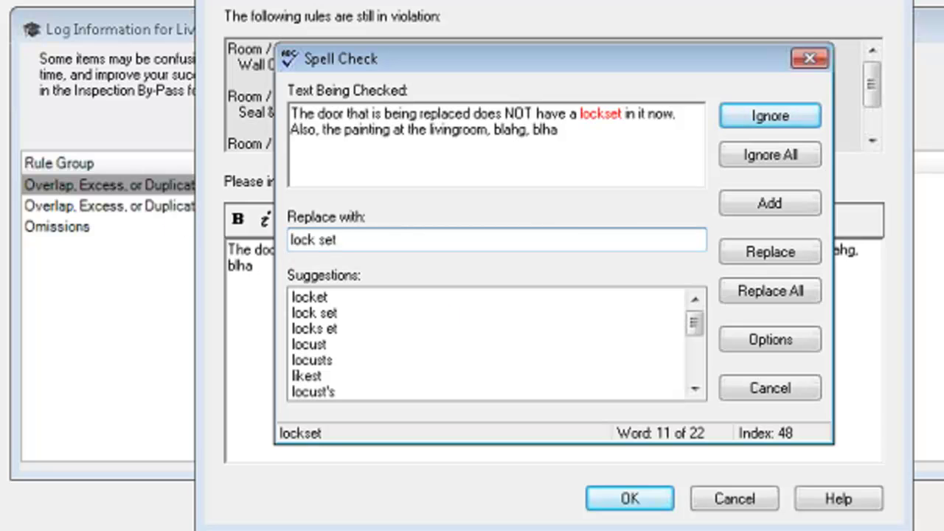
{"action": "left_click", "coordinate": [757, 252]}
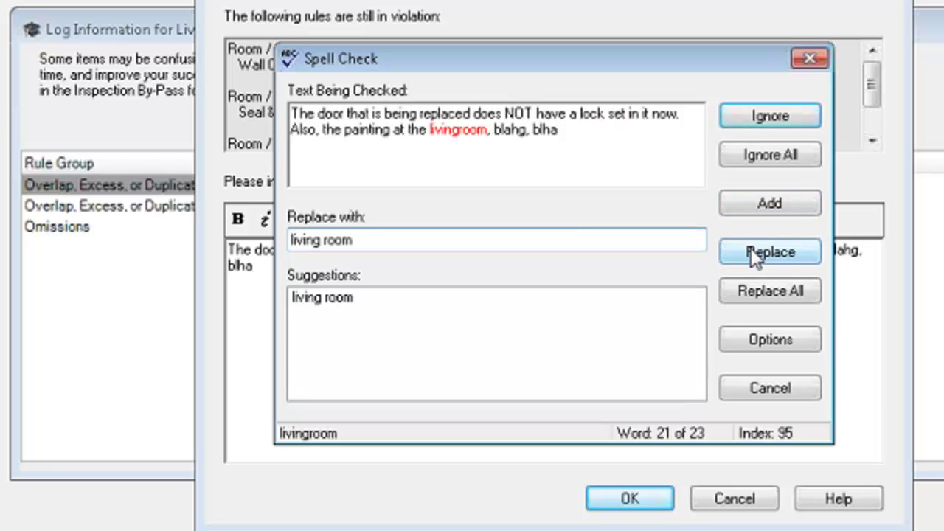
{"action": "left_click", "coordinate": [756, 253]}
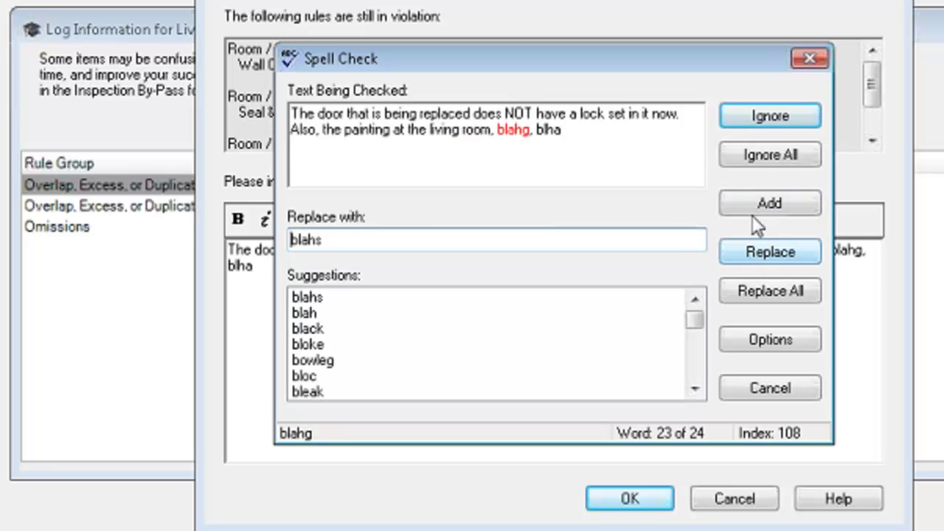
{"action": "left_click", "coordinate": [746, 117]}
{"action": "left_click", "coordinate": [746, 118]}
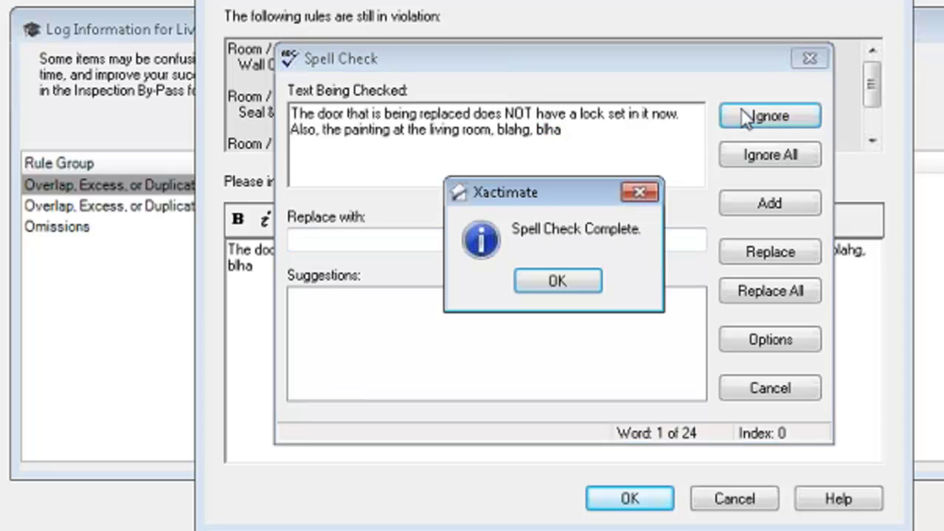
Step: Accept the explanation for the ignored violations and resequence the estimate's line numbers
{"action": "left_click", "coordinate": [555, 282]}
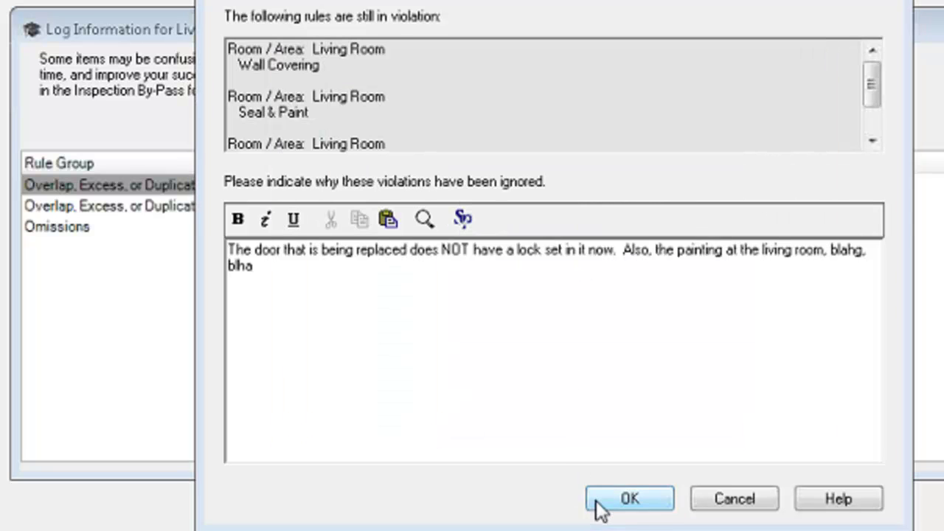
{"action": "left_click", "coordinate": [628, 500]}
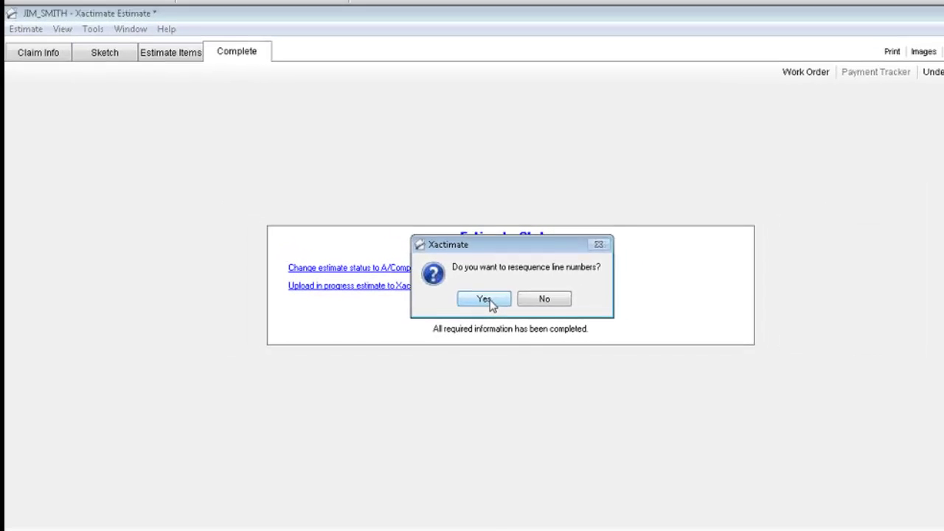
{"action": "left_click", "coordinate": [484, 299]}
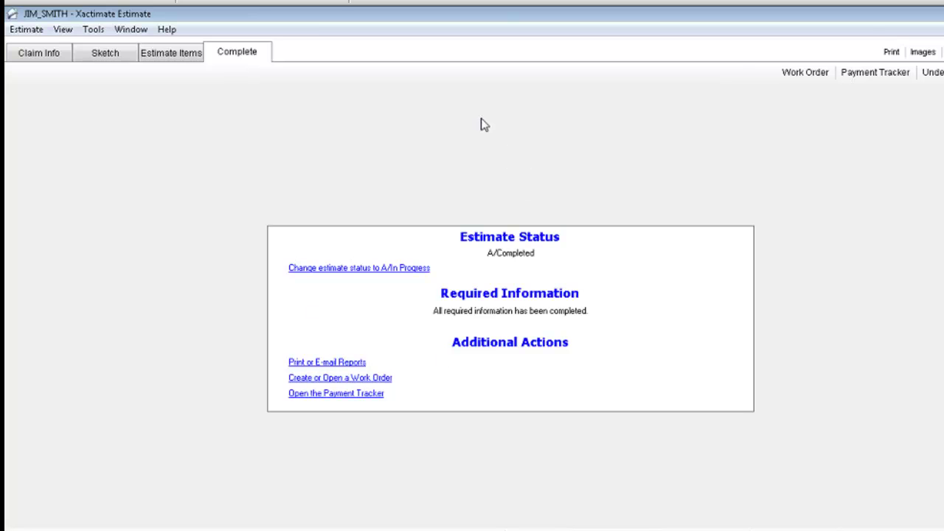
Step: Look through the estimate report export options without choosing one
{"action": "left_click", "coordinate": [892, 54]}
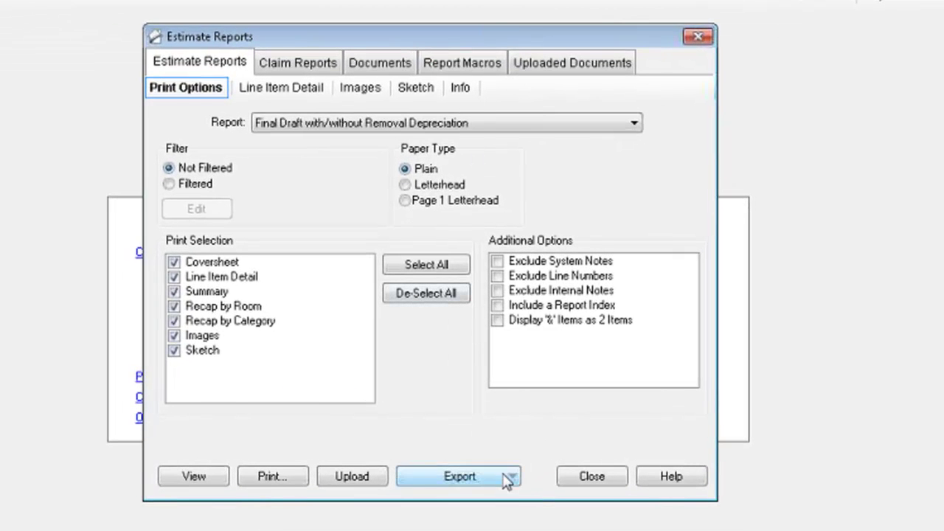
{"action": "left_click", "coordinate": [514, 481]}
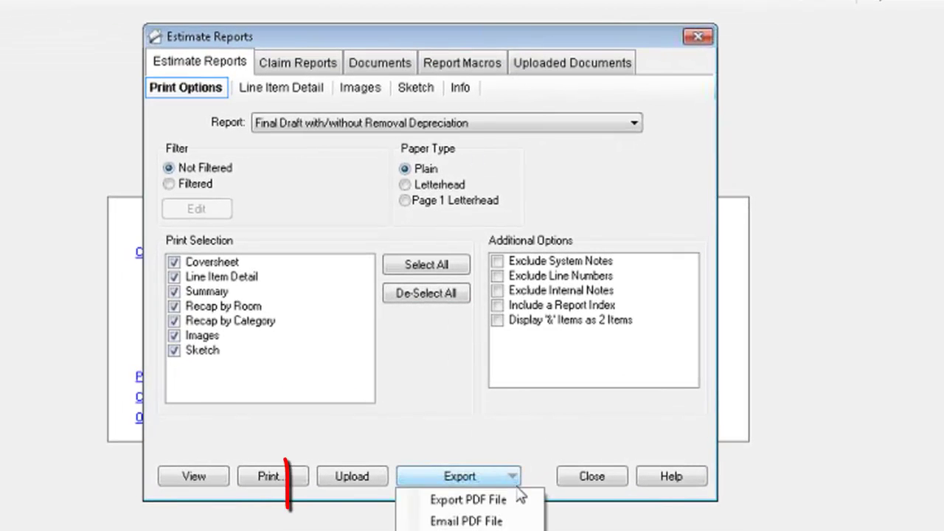
{"action": "left_click", "coordinate": [369, 435]}
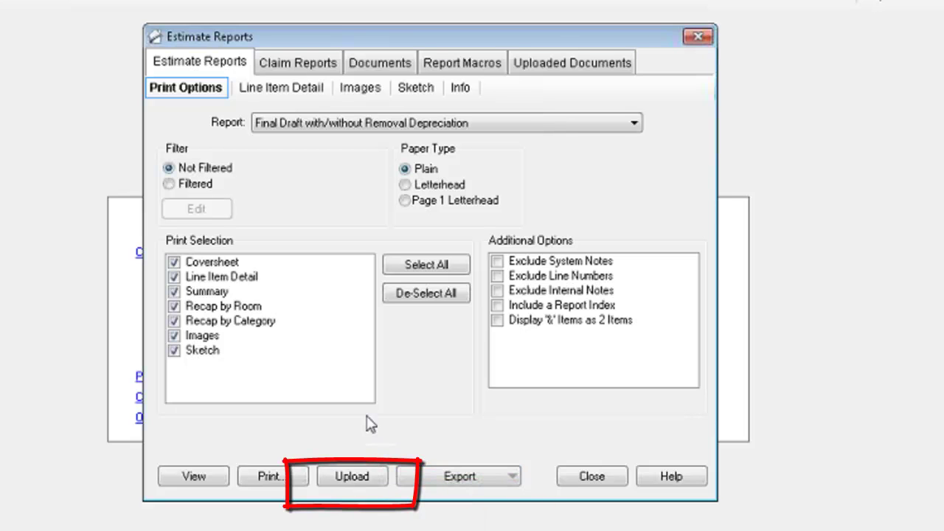
Step: Send the final draft report to the outbox and close the Estimate Reports window
{"action": "left_click", "coordinate": [352, 478]}
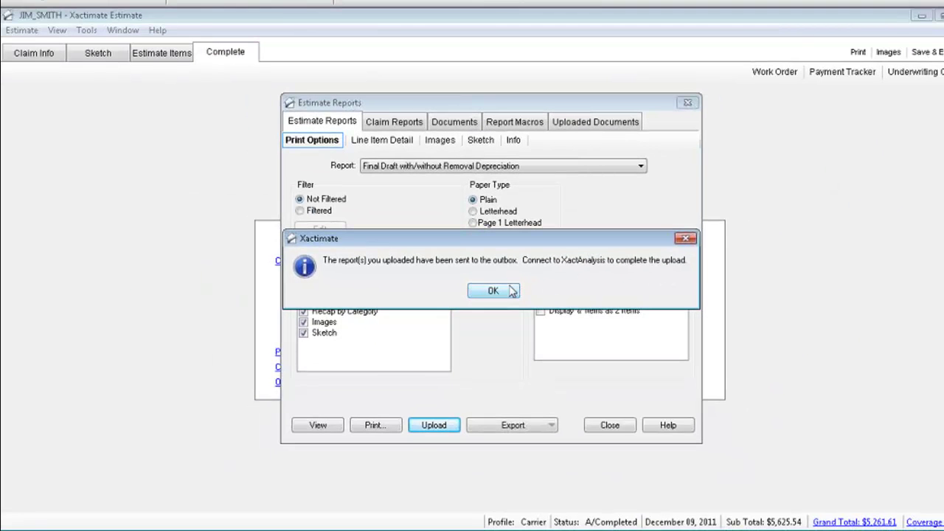
{"action": "left_click", "coordinate": [506, 291]}
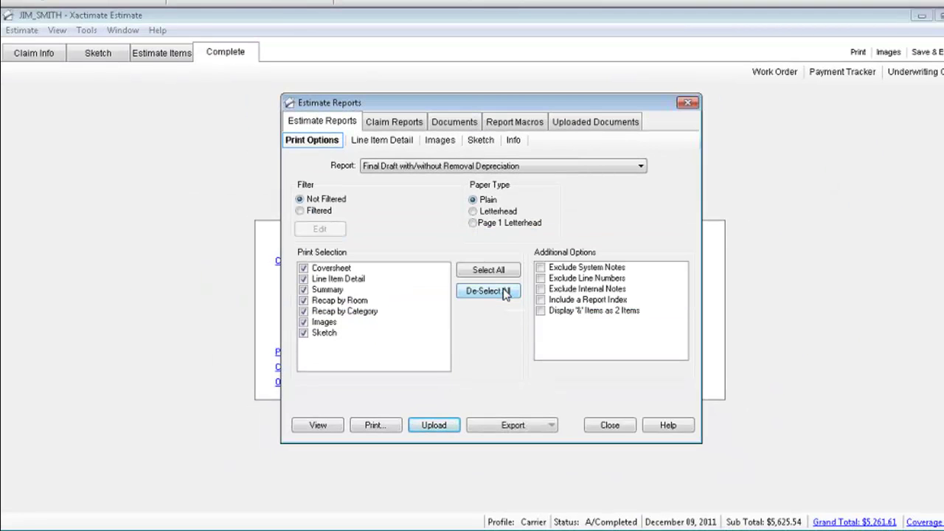
{"action": "left_click", "coordinate": [594, 426]}
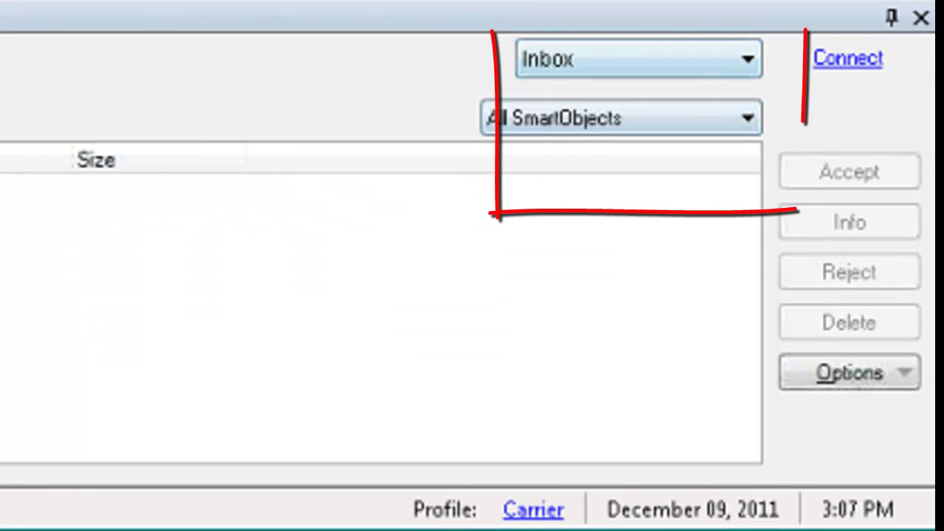
Step: Switch the Communications folder to Outbox and send both queued items to XactAnalysis
{"action": "left_click", "coordinate": [742, 61]}
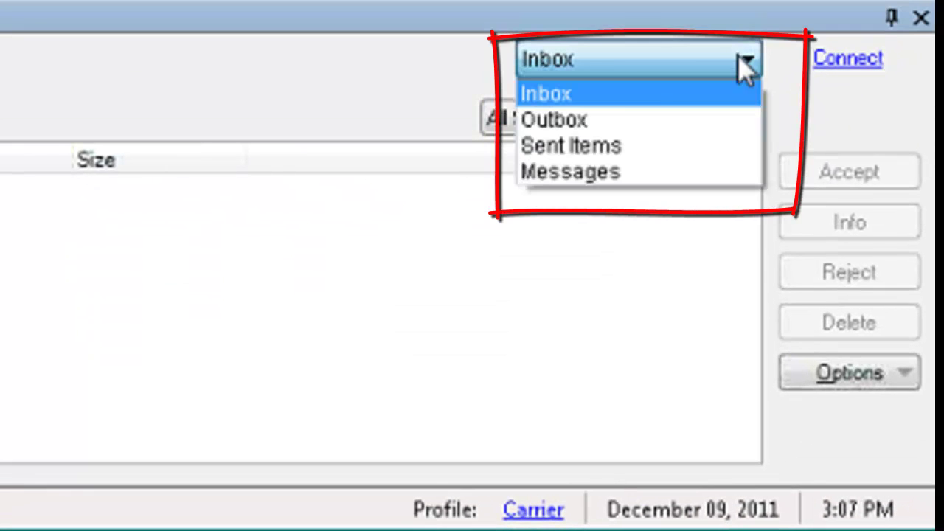
{"action": "left_click", "coordinate": [588, 122]}
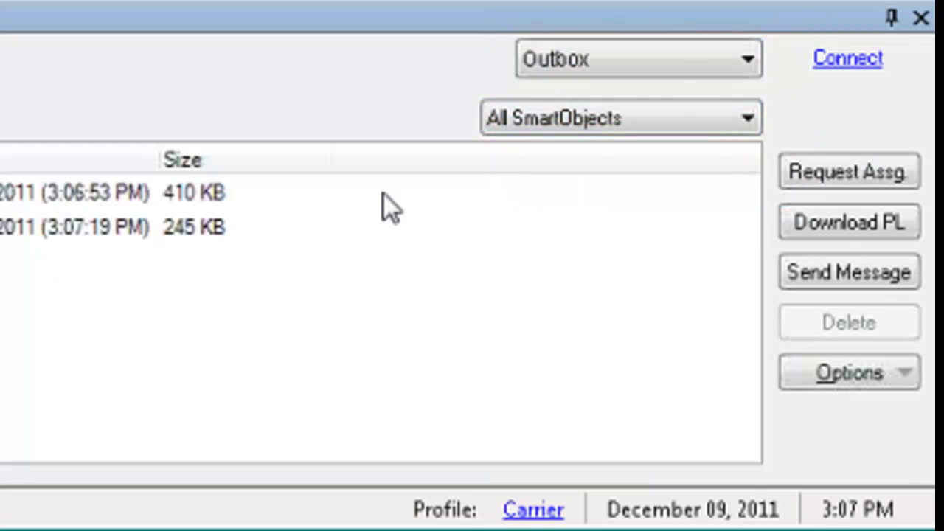
{"action": "left_click", "coordinate": [847, 60]}
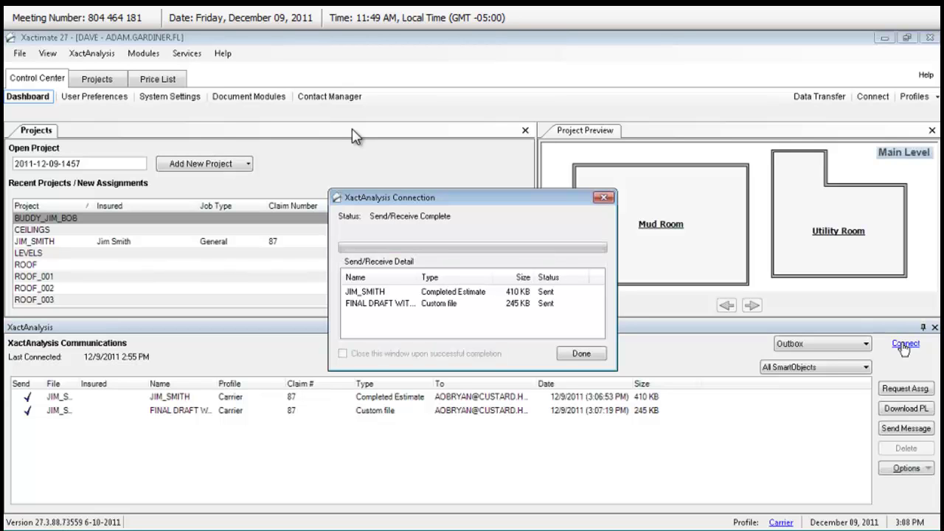
Step: Close the finished XactAnalysis Connection window with Done
{"action": "left_click", "coordinate": [591, 353]}
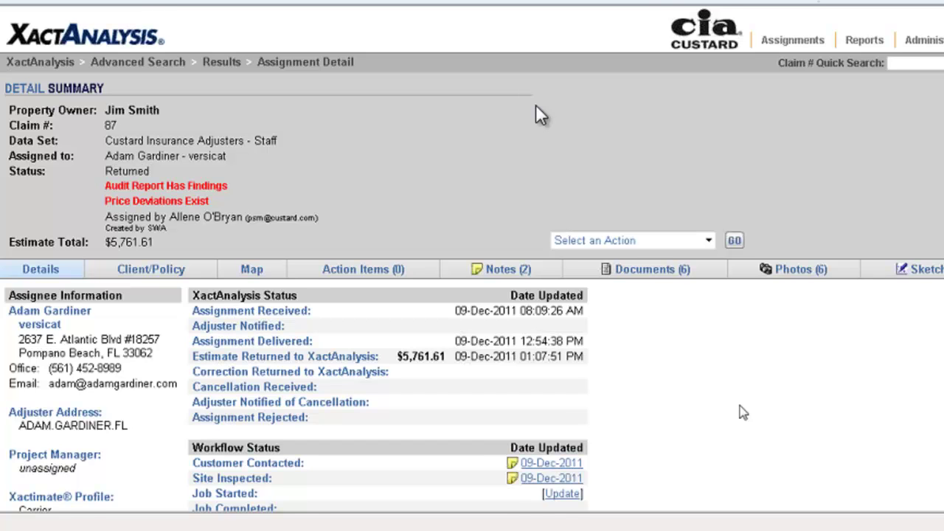
{"action": "scroll", "coordinate": [741, 412], "scroll_direction": "down", "scroll_amount": 1}
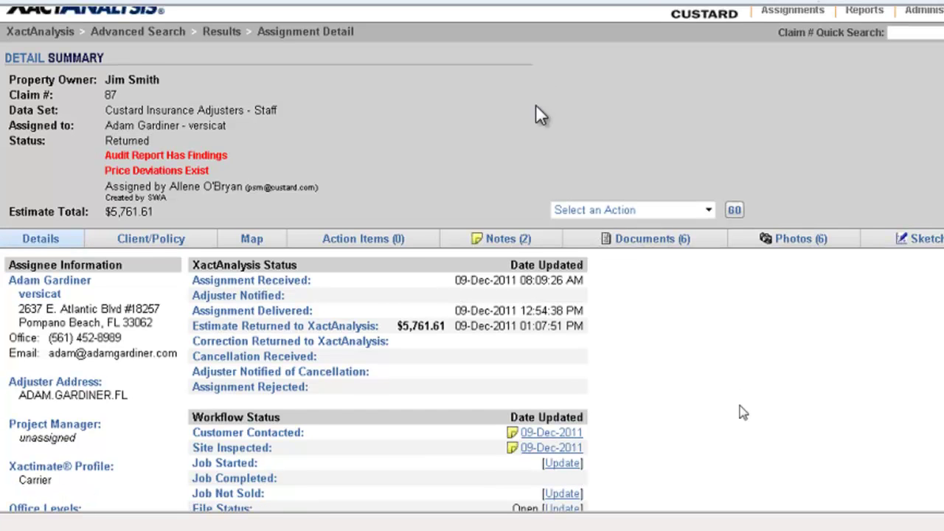
{"action": "scroll", "coordinate": [746, 403], "scroll_direction": "down", "scroll_amount": 1}
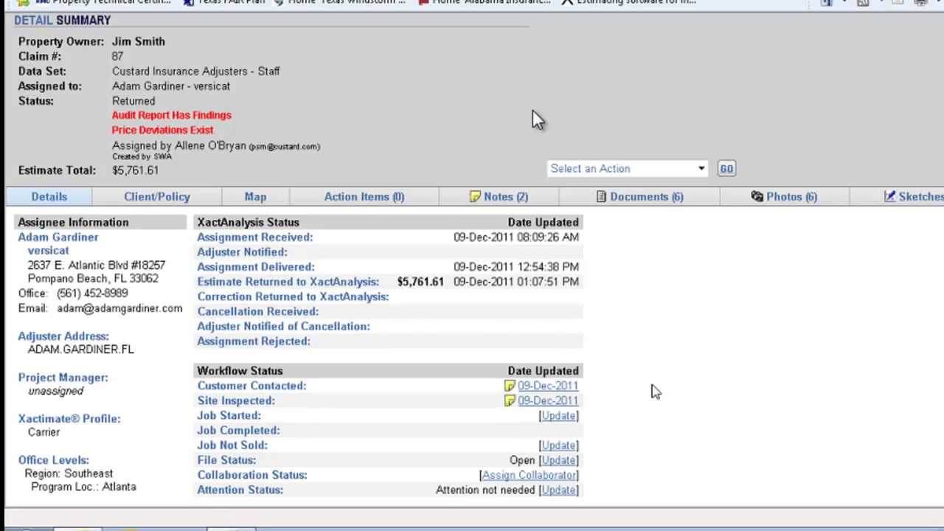
{"action": "scroll", "coordinate": [533, 111], "scroll_direction": "down", "scroll_amount": 1}
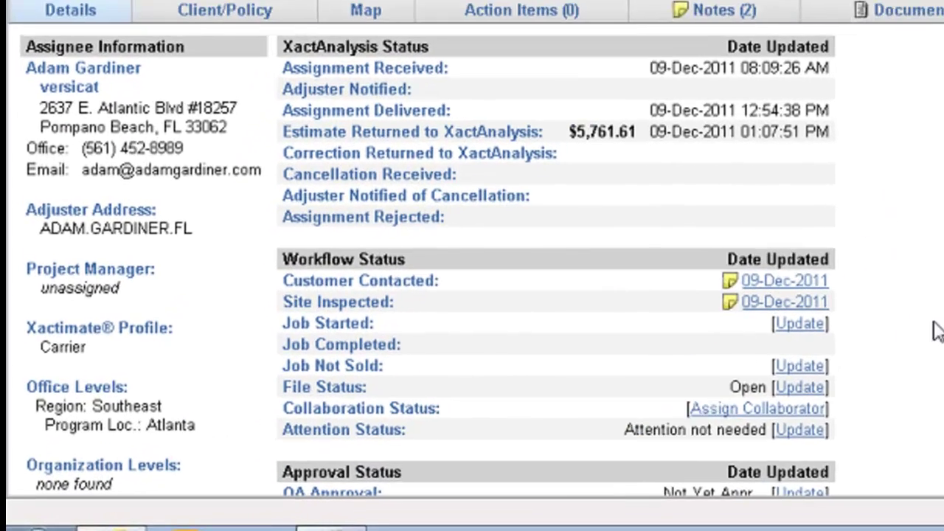
{"action": "scroll", "coordinate": [473, 251], "scroll_direction": "down", "scroll_amount": 2}
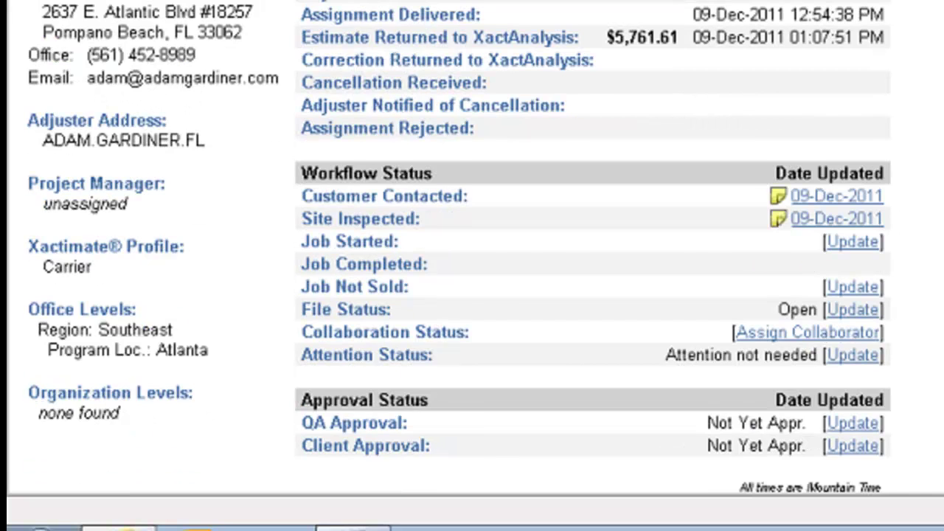
{"action": "scroll", "coordinate": [472, 251], "scroll_direction": "down", "scroll_amount": 2}
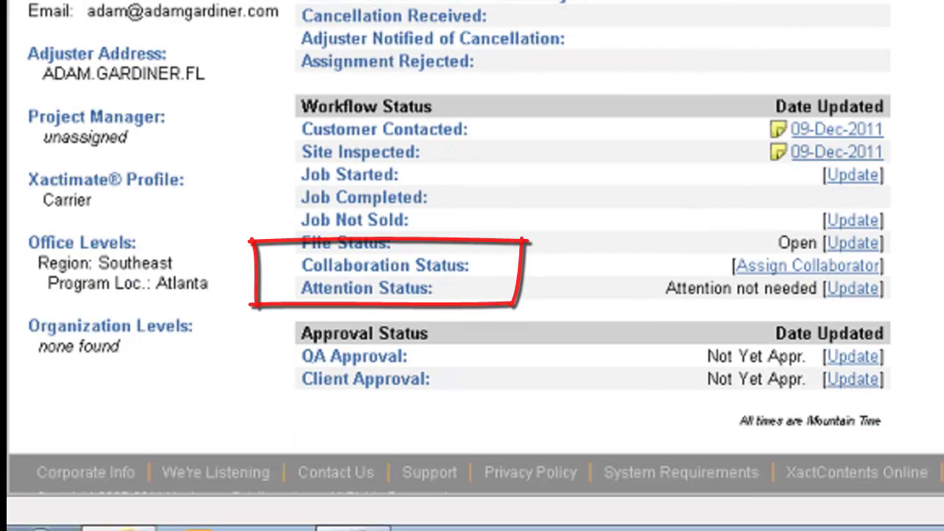
{"action": "scroll", "coordinate": [789, 262], "scroll_direction": "down", "scroll_amount": 1}
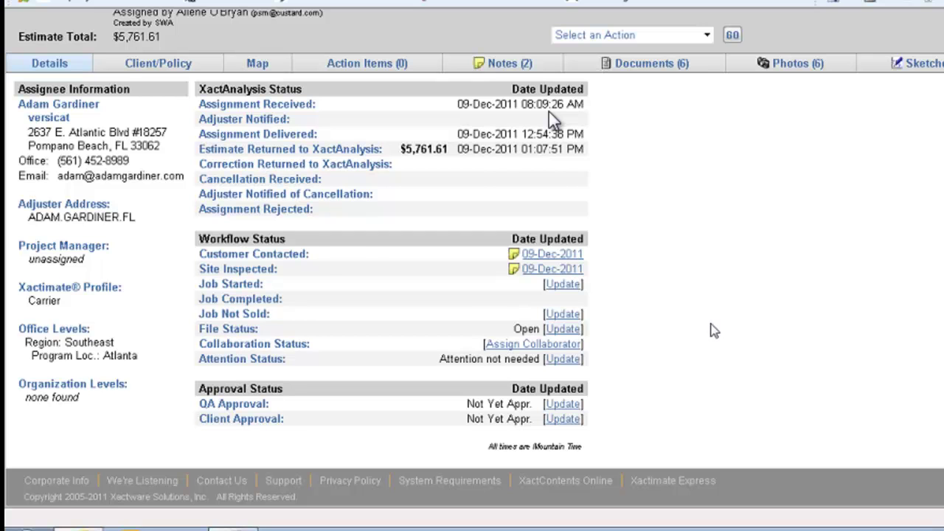
Step: Return to the top of the assignment and show its Notes (2) tab
{"action": "scroll", "coordinate": [714, 330], "scroll_direction": "up", "scroll_amount": 1}
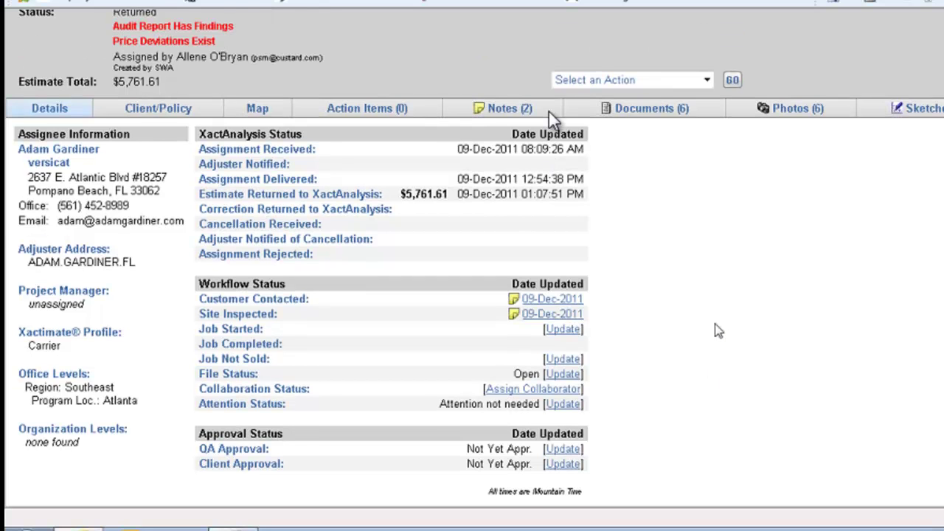
{"action": "scroll", "coordinate": [719, 331], "scroll_direction": "up", "scroll_amount": 1}
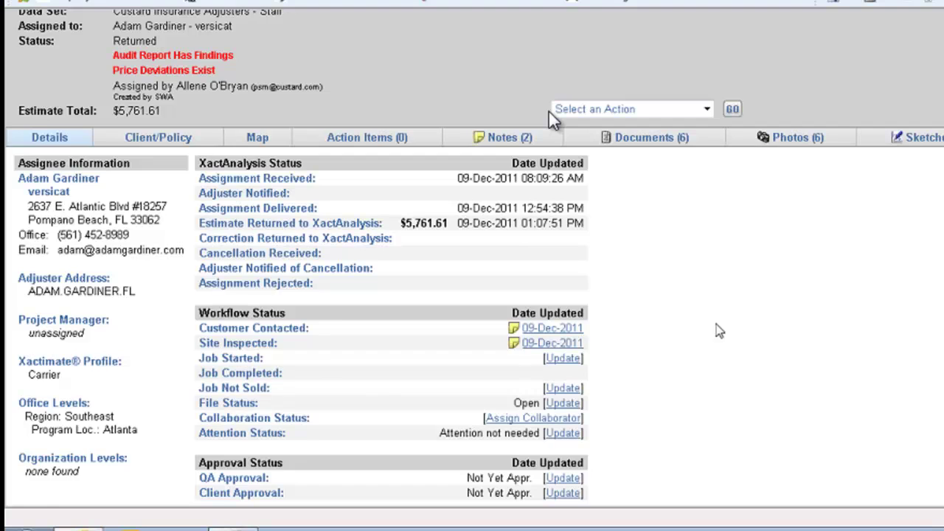
{"action": "scroll", "coordinate": [297, 333], "scroll_direction": "up", "scroll_amount": 4}
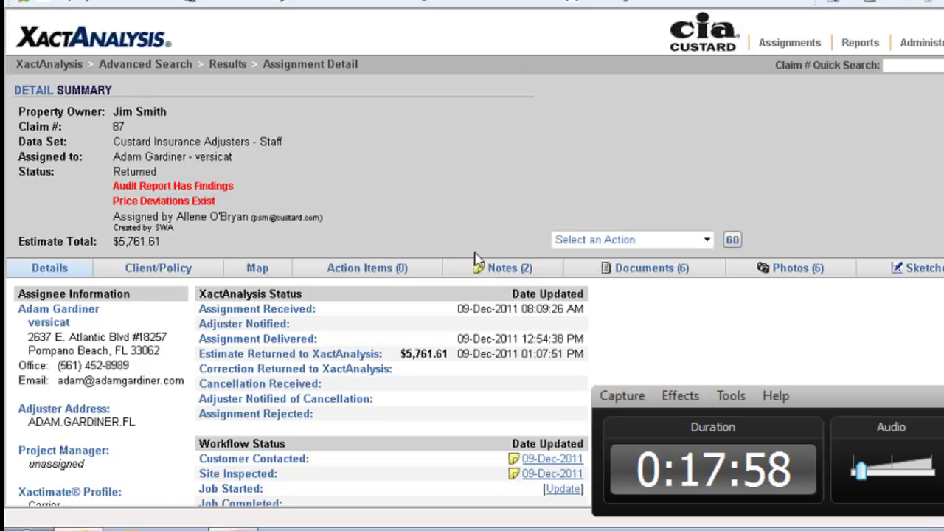
{"action": "left_click", "coordinate": [503, 270]}
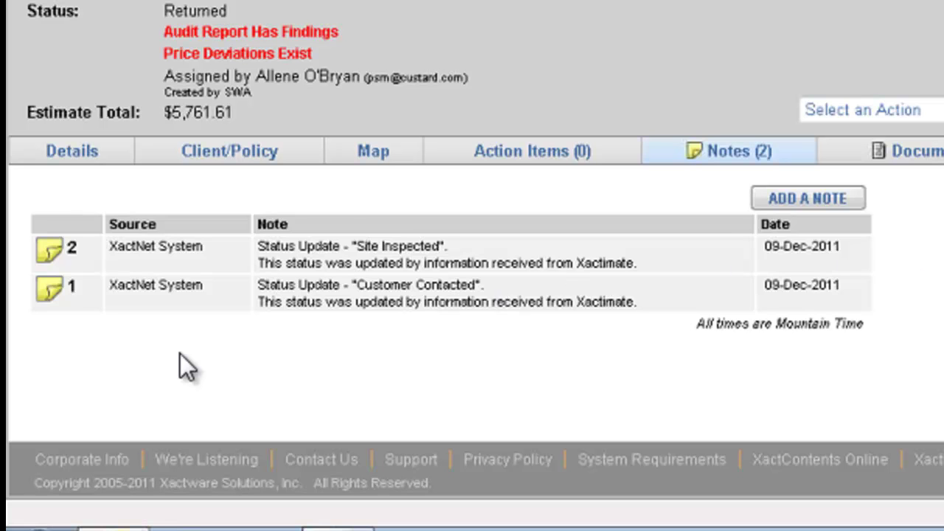
Step: Open the Audit Summary Report from the claim's Documents (6) list to view its three Living Room findings
{"action": "left_click", "coordinate": [911, 150]}
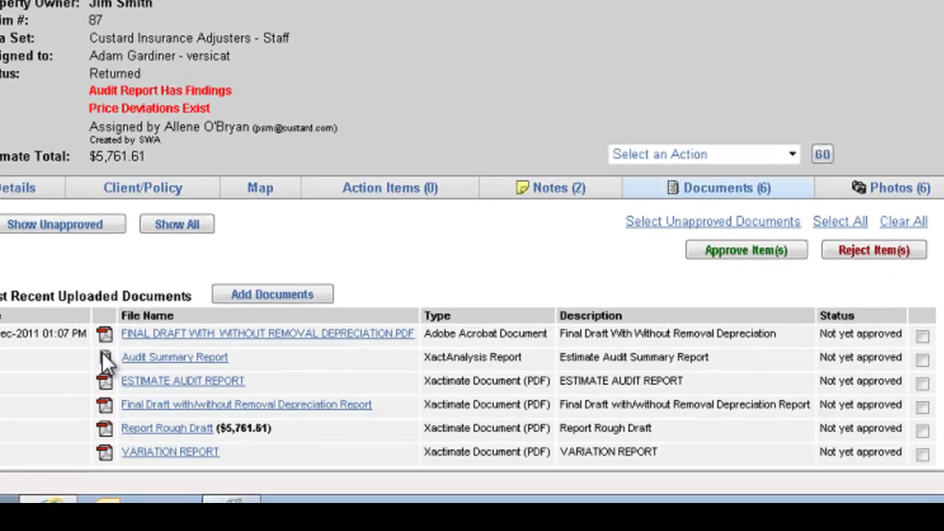
{"action": "scroll", "coordinate": [51, 248], "scroll_direction": "down", "scroll_amount": 2}
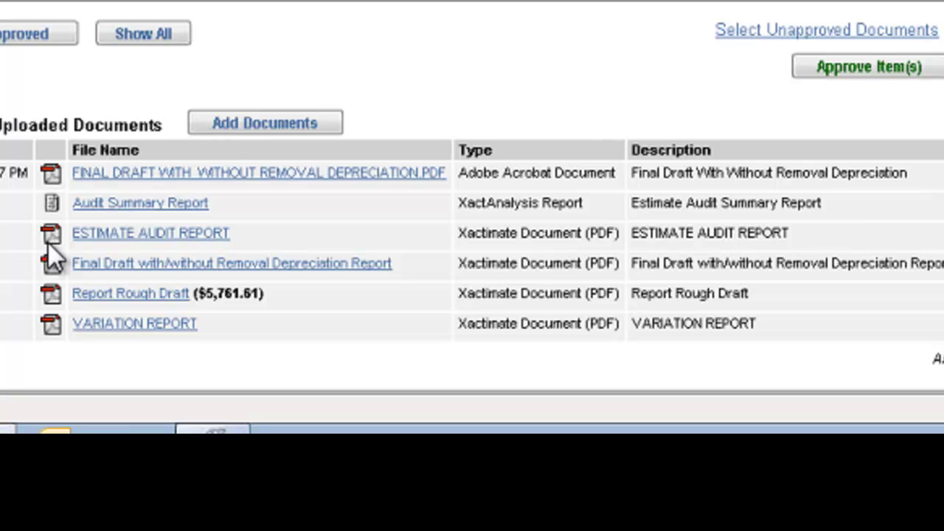
{"action": "scroll", "coordinate": [48, 244], "scroll_direction": "down", "scroll_amount": 2}
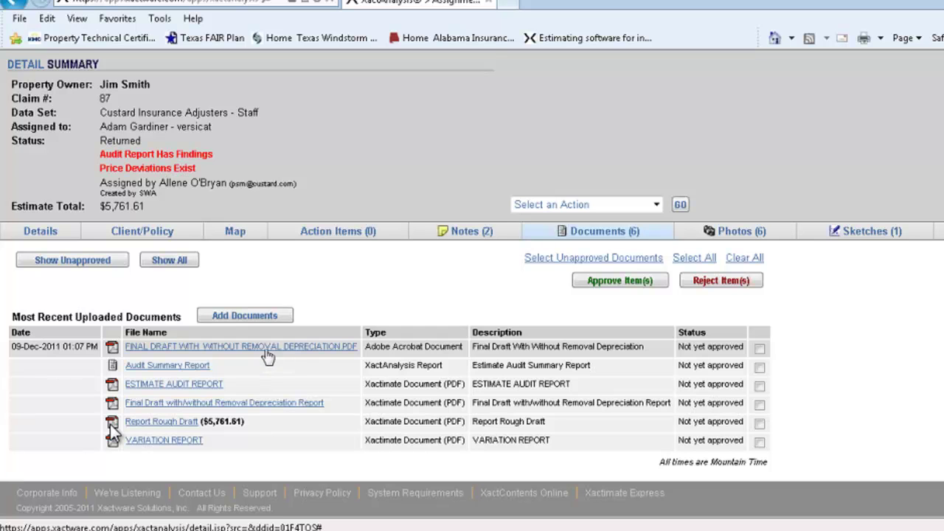
{"action": "left_click", "coordinate": [189, 365]}
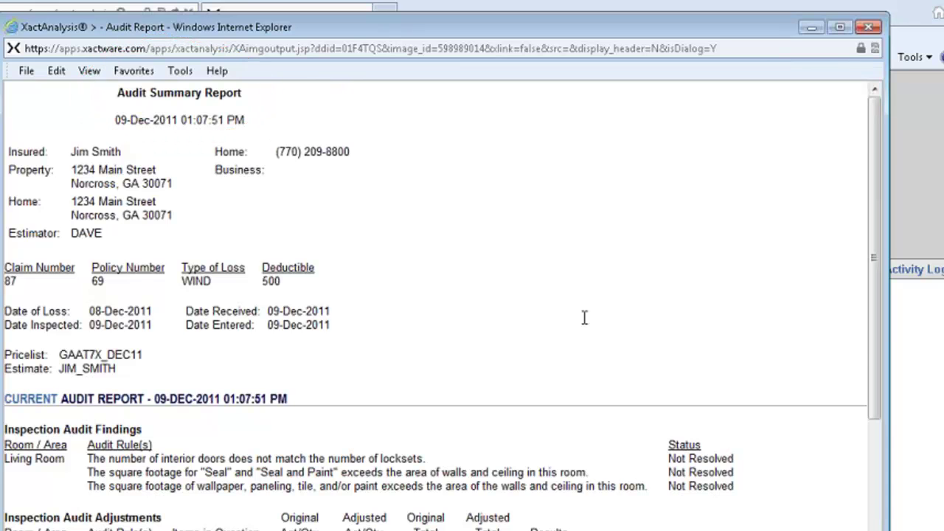
{"action": "scroll", "coordinate": [584, 317], "scroll_direction": "down", "scroll_amount": 2}
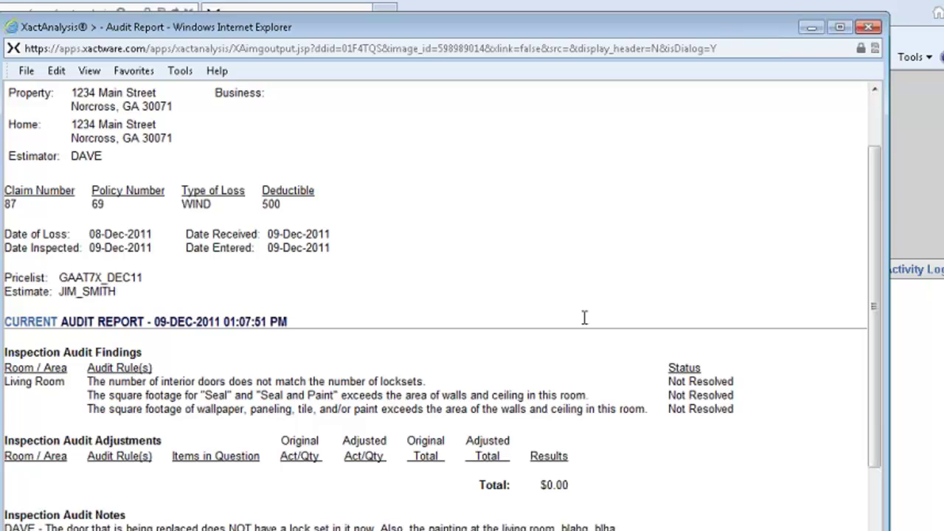
{"action": "scroll", "coordinate": [585, 317], "scroll_direction": "down", "scroll_amount": 1}
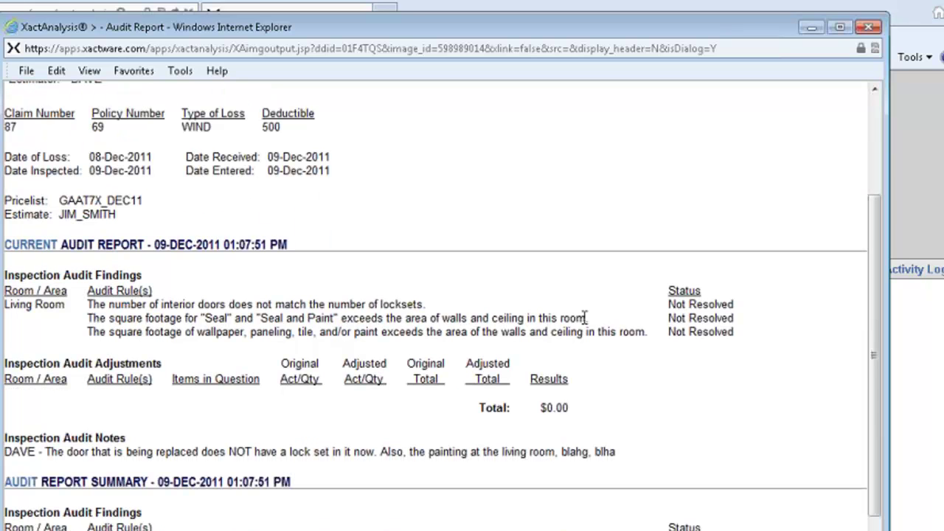